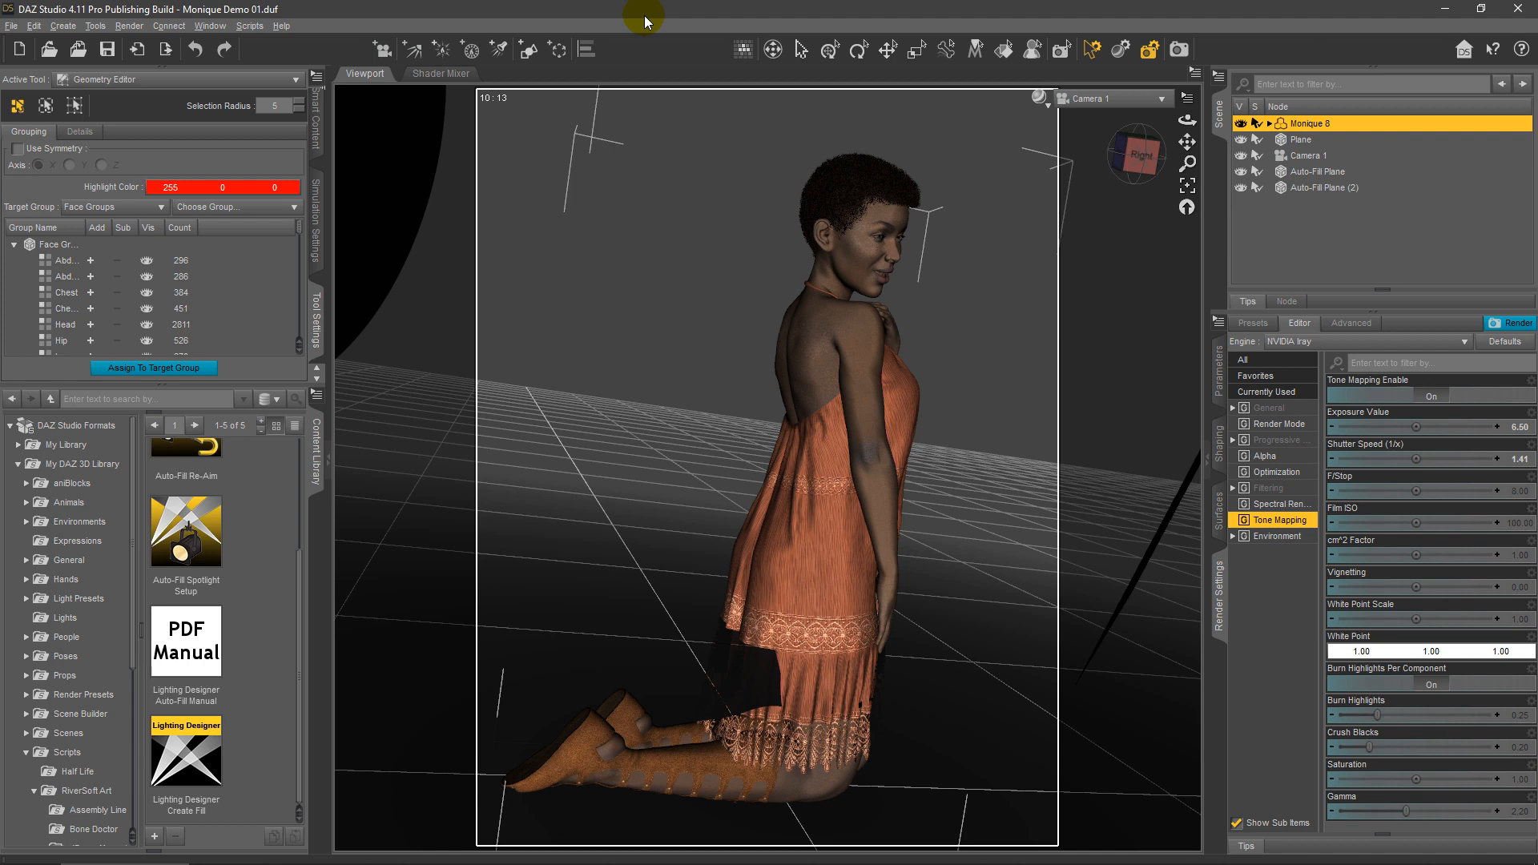
- Delete the Auto-Fill Plane (2) node from the scene
{"action": "left_click", "coordinate": [1309, 186]}
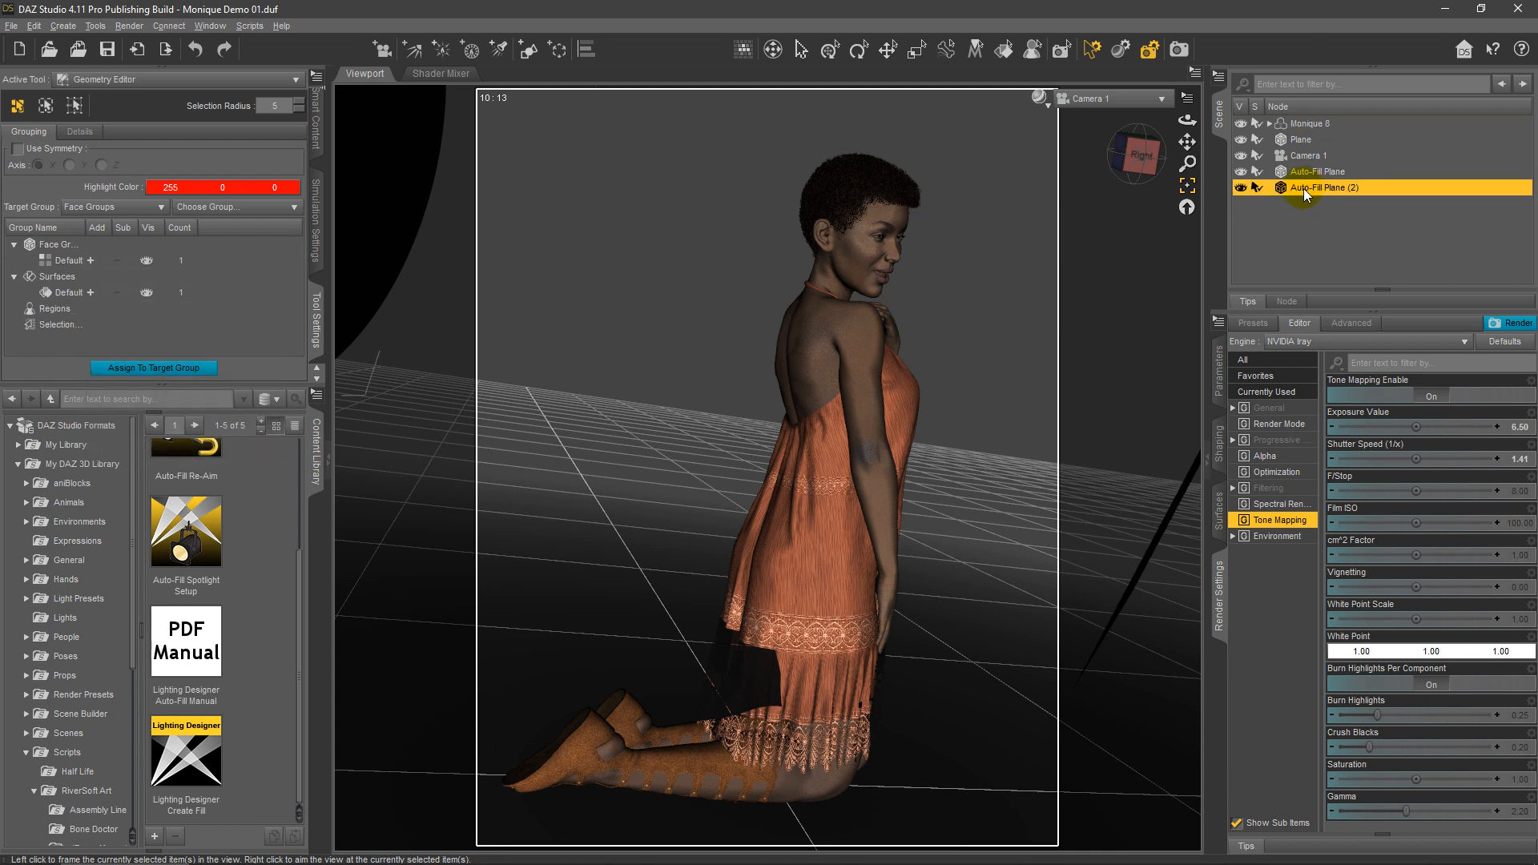
{"action": "key", "text": "Delete"}
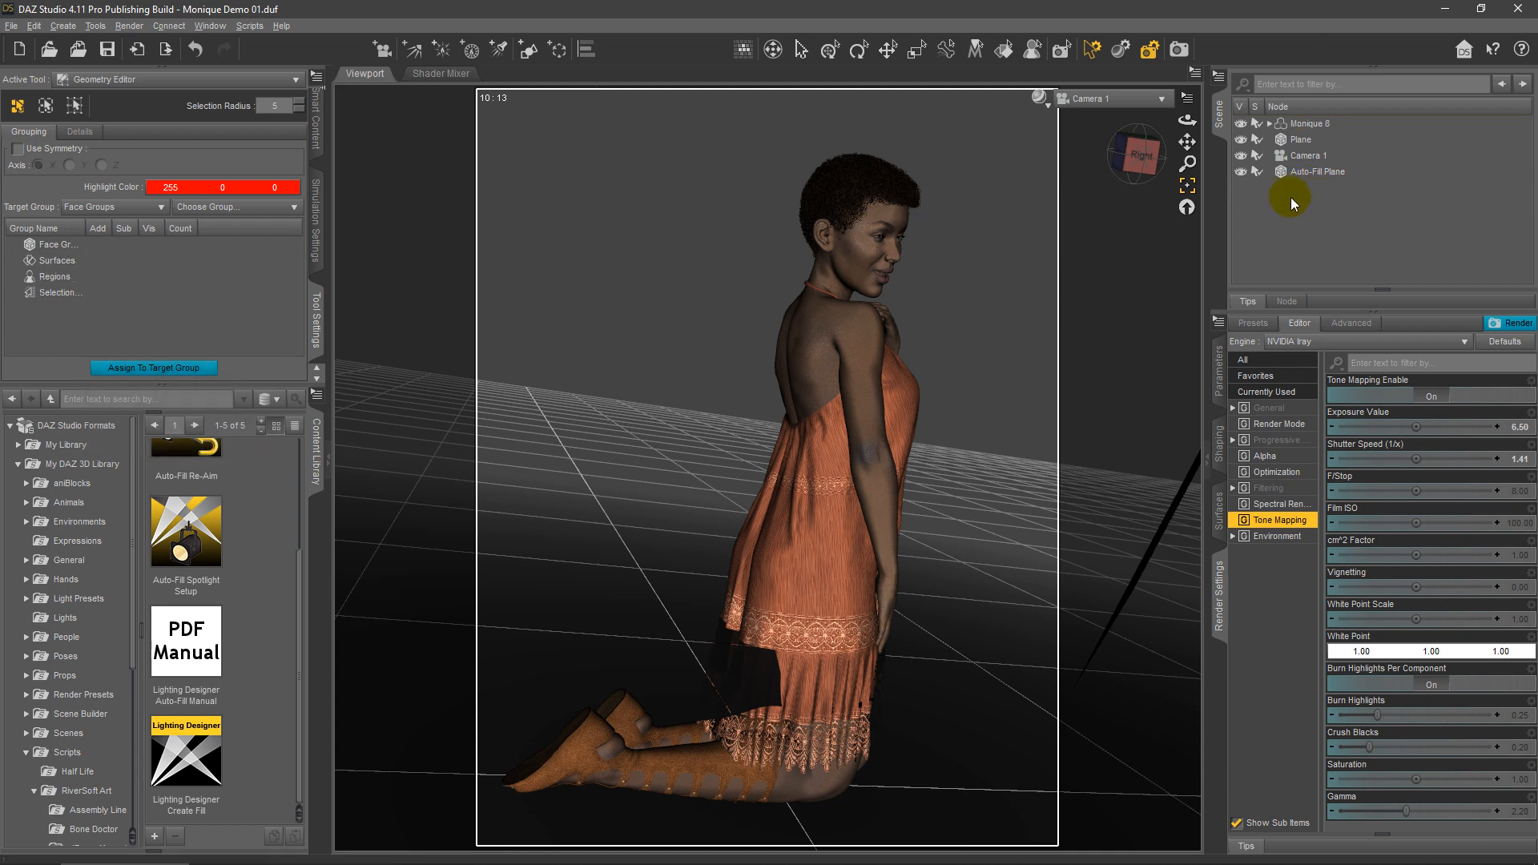
- Create a Lighting Designer auto-fill light for Monique 8 using the Cool Daylight studio spotlight at distance 100
{"action": "left_click", "coordinate": [1304, 122]}
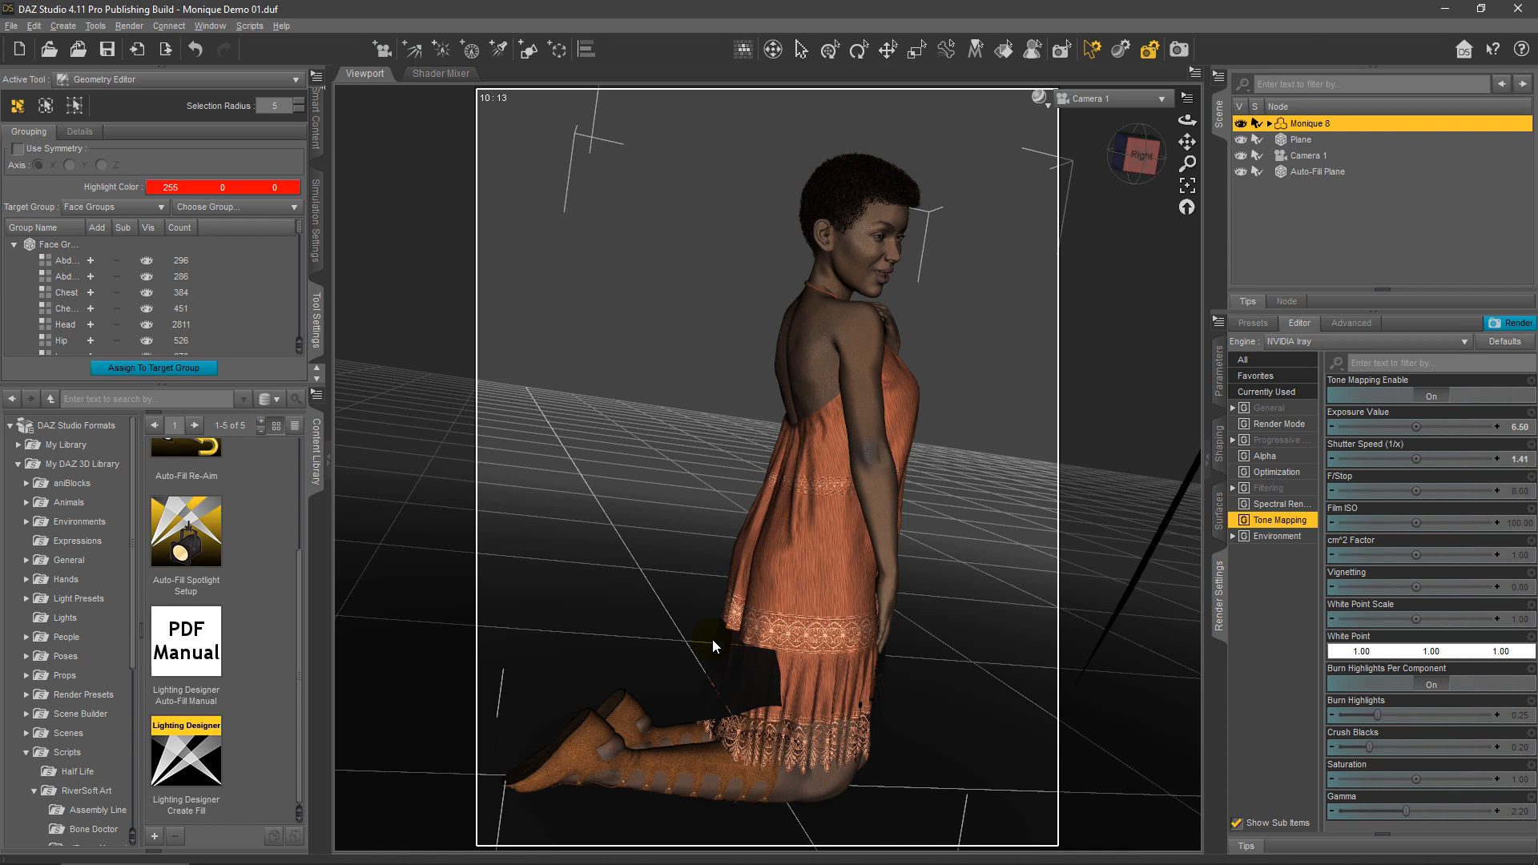
{"action": "double_click", "coordinate": [200, 755]}
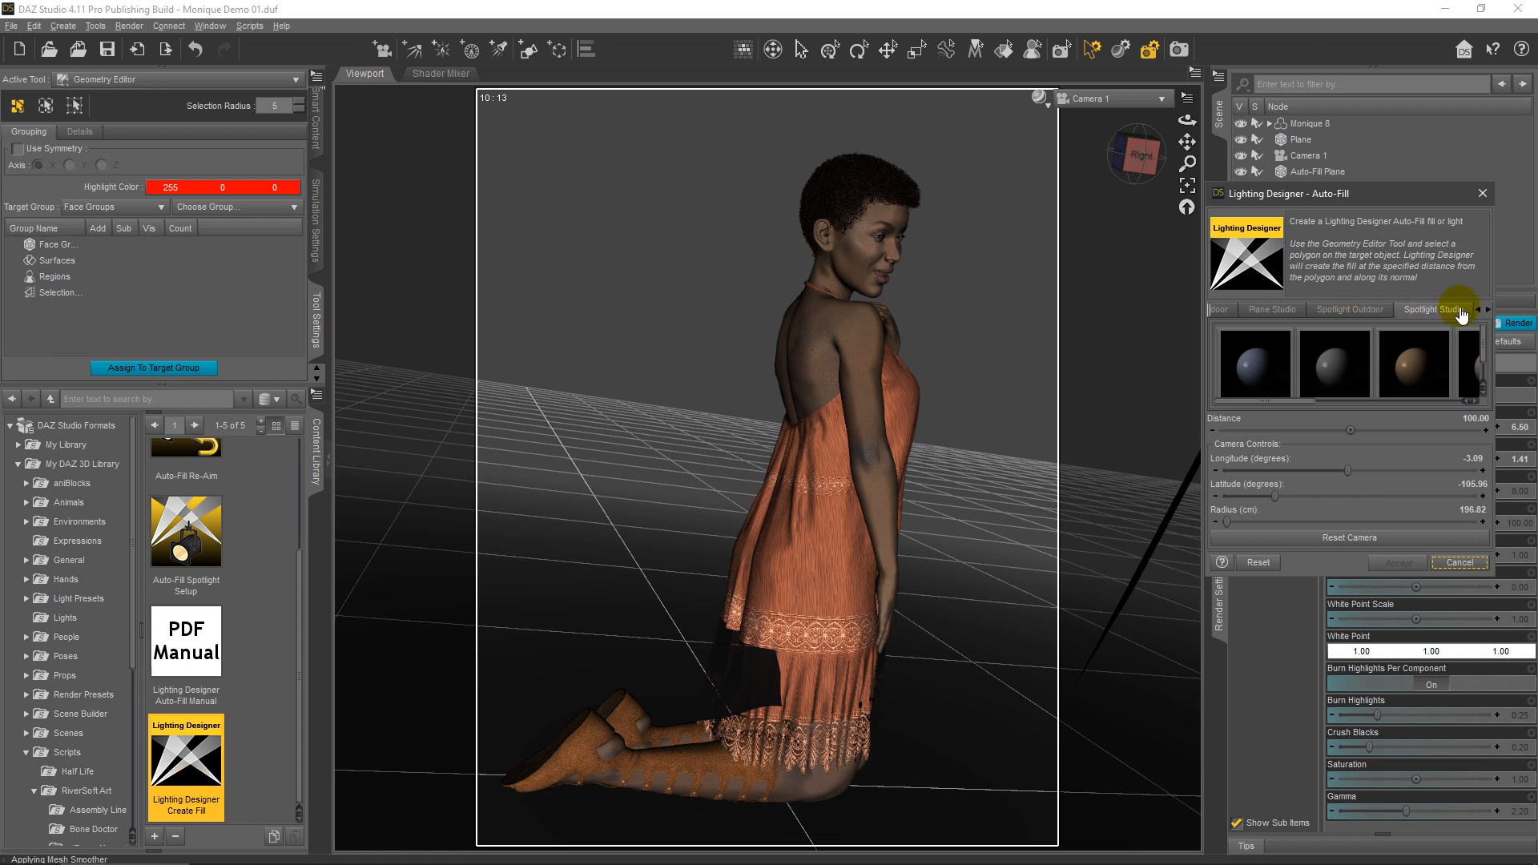
{"action": "left_click", "coordinate": [1481, 342]}
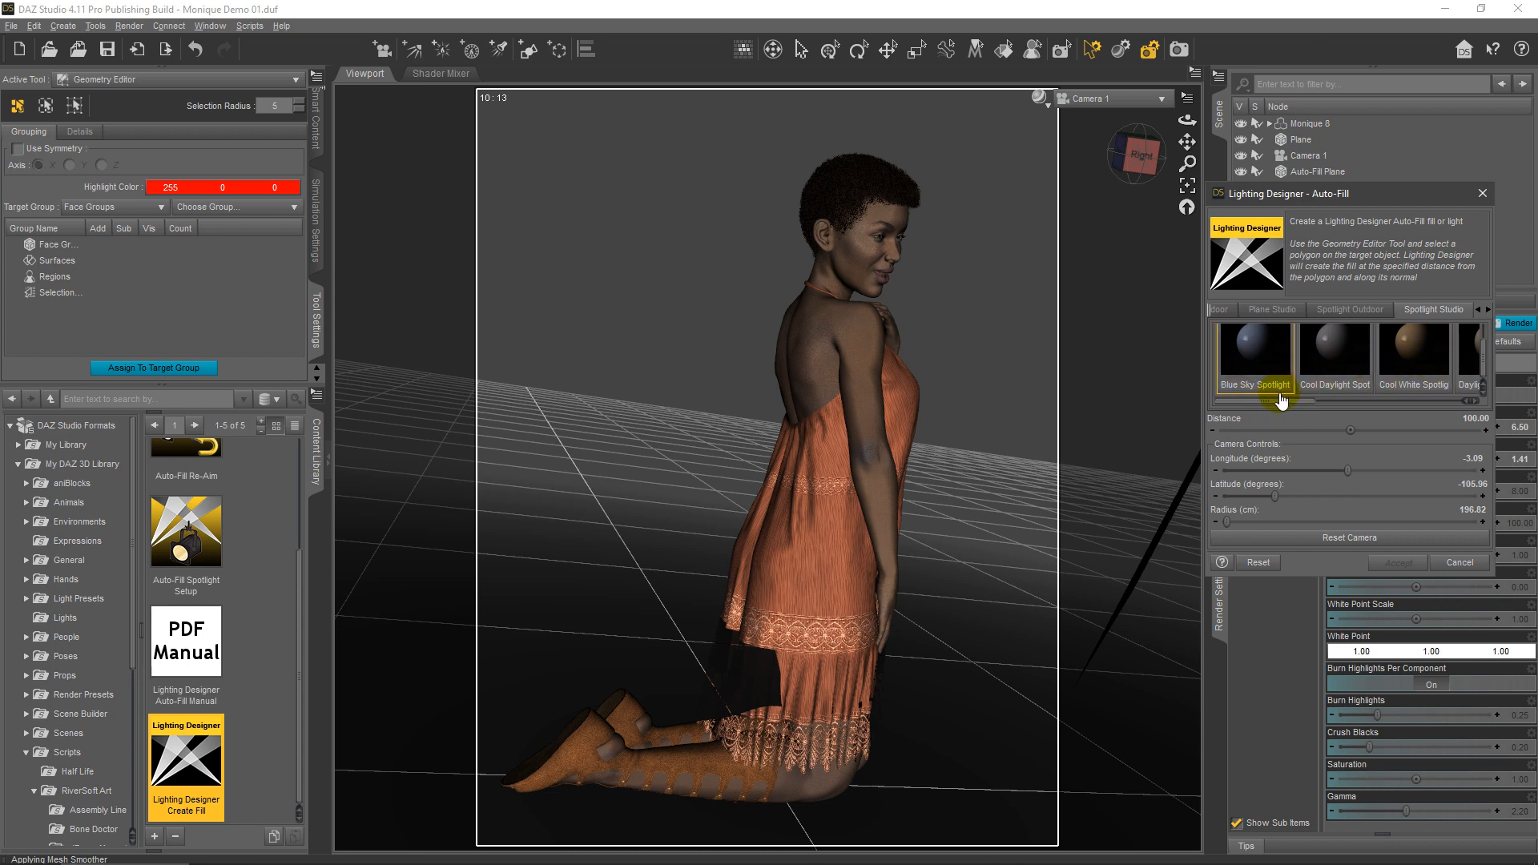
{"action": "mouse_move", "coordinate": [1277, 404]}
{"action": "left_mouse_down"}
{"action": "mouse_move", "coordinate": [1430, 407]}
{"action": "mouse_move", "coordinate": [1276, 409]}
{"action": "left_mouse_up"}
{"action": "left_click", "coordinate": [1322, 365]}
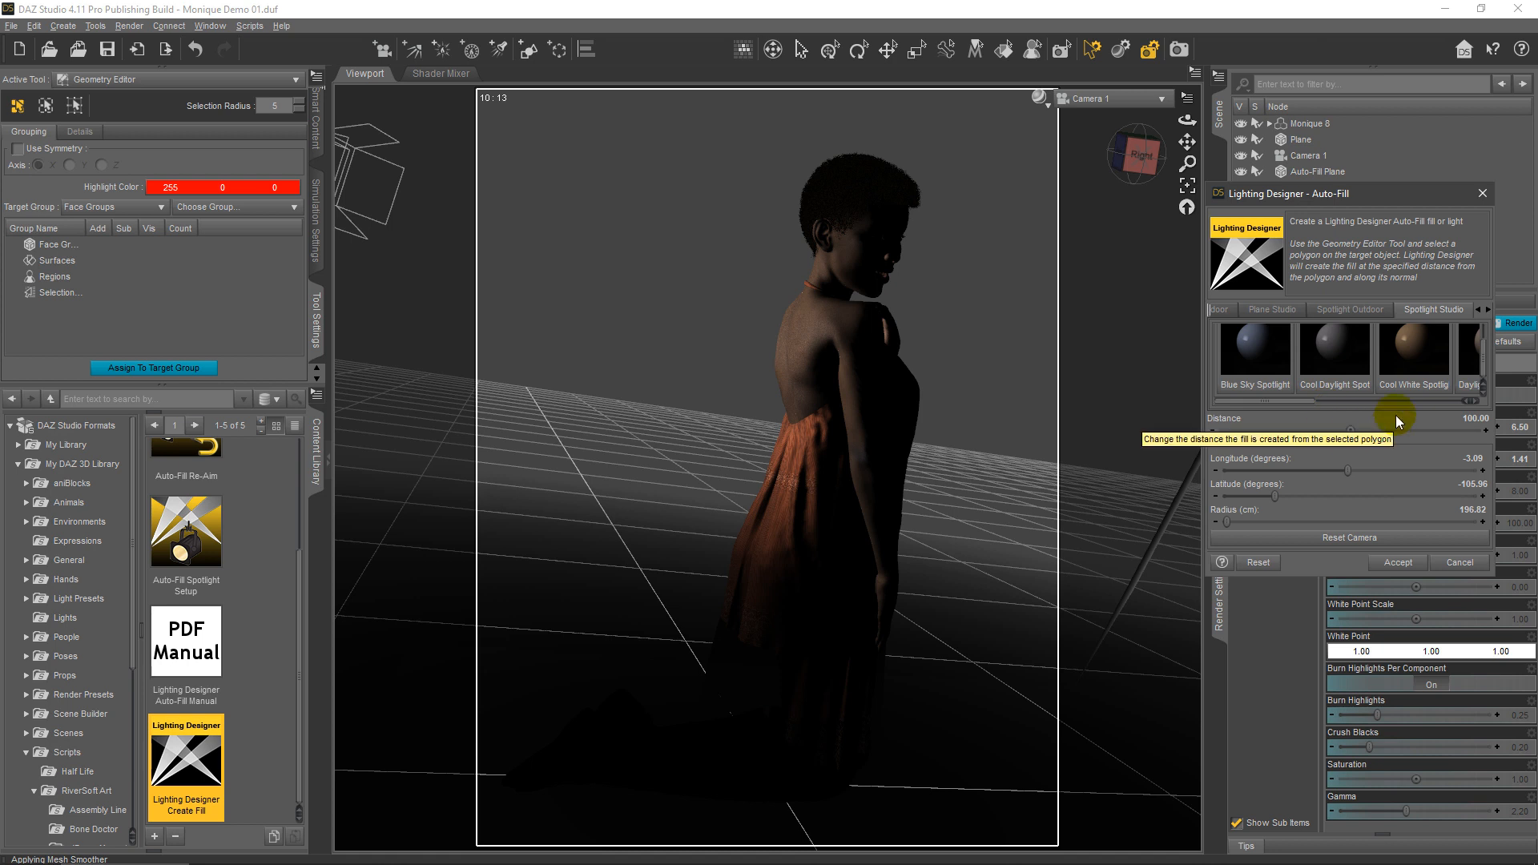
{"action": "left_click", "coordinate": [1398, 563]}
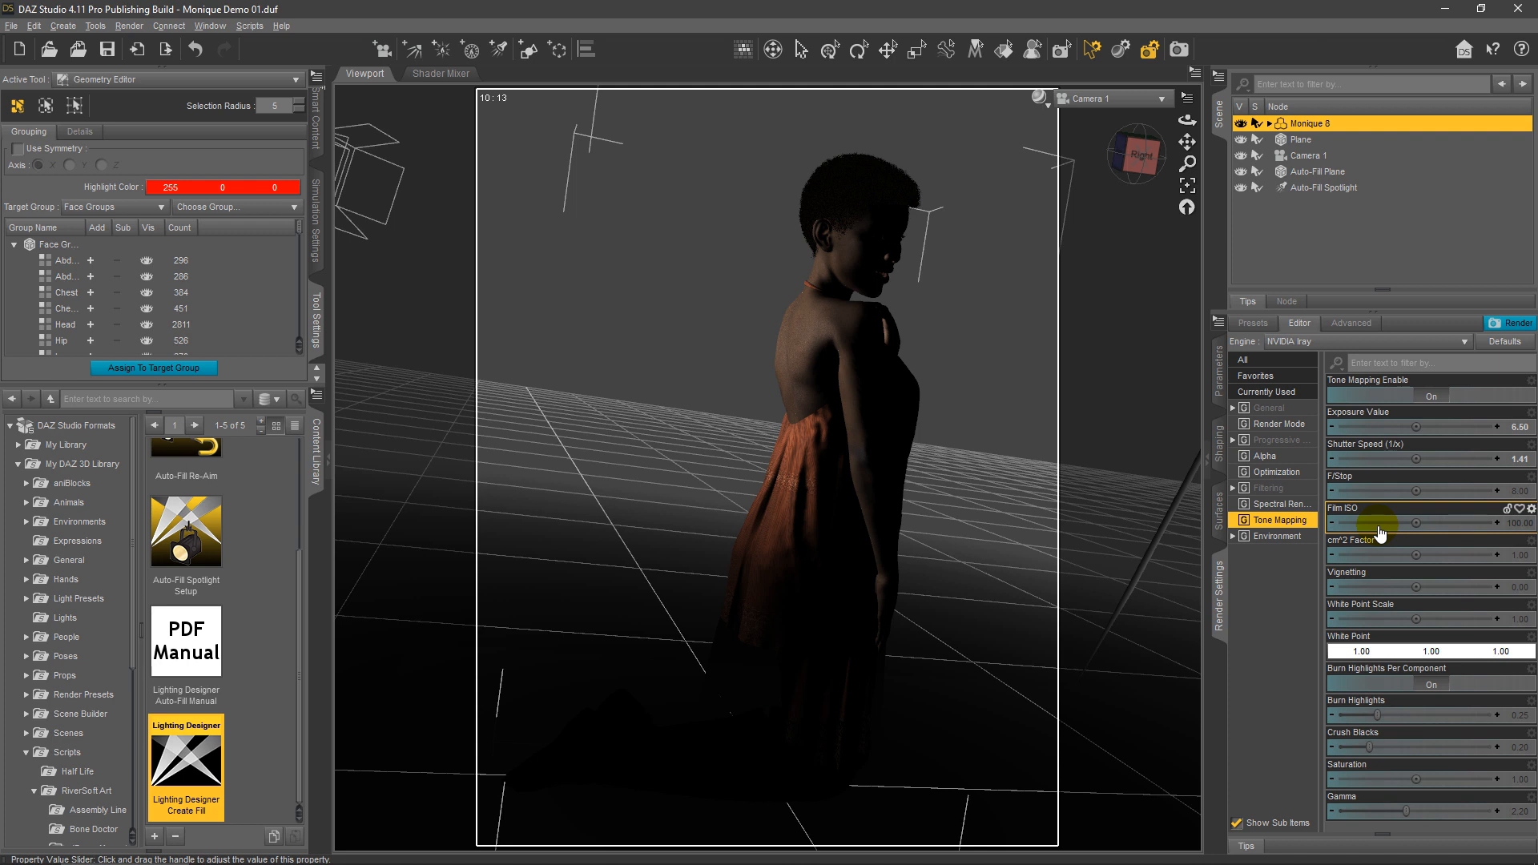
- Select the Auto-Fill Spotlight, preview the viewport in NVIDIA Iray, and show the light's parameters
{"action": "left_click", "coordinate": [1322, 187]}
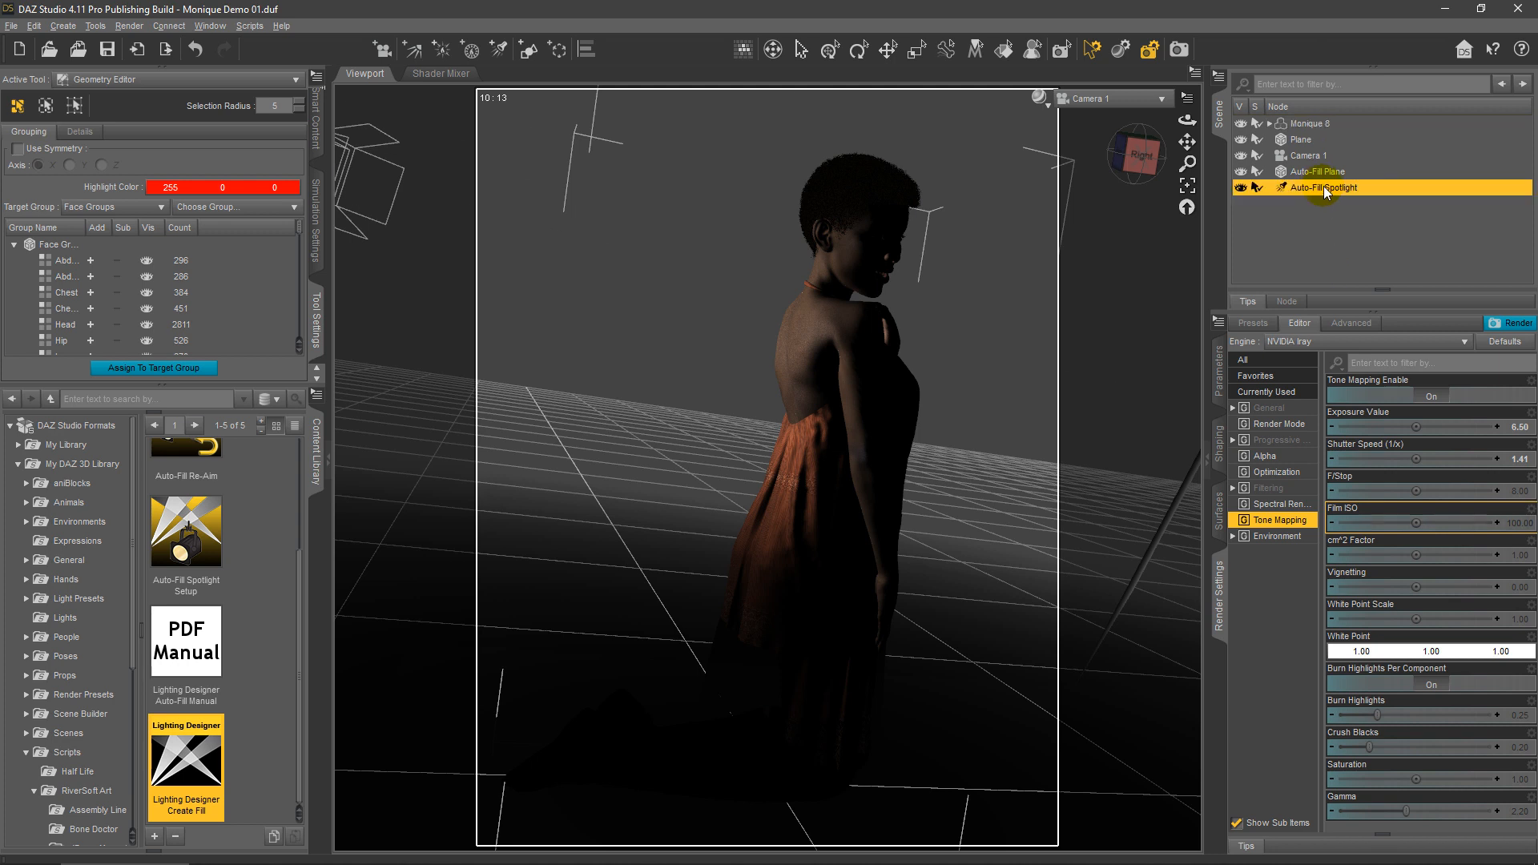
{"action": "left_click", "coordinate": [1038, 97]}
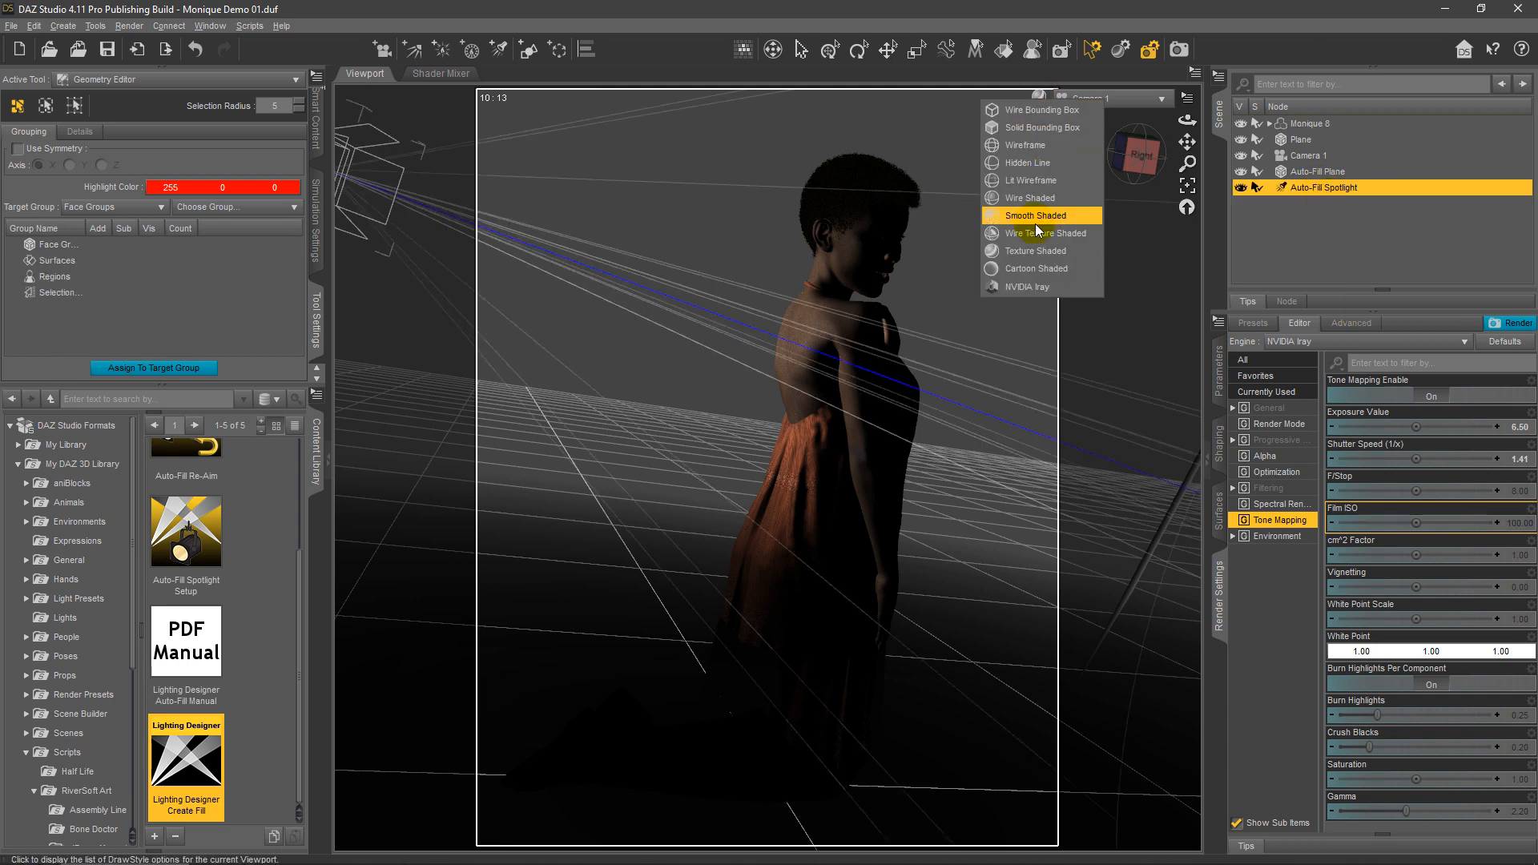
{"action": "left_click", "coordinate": [1035, 286]}
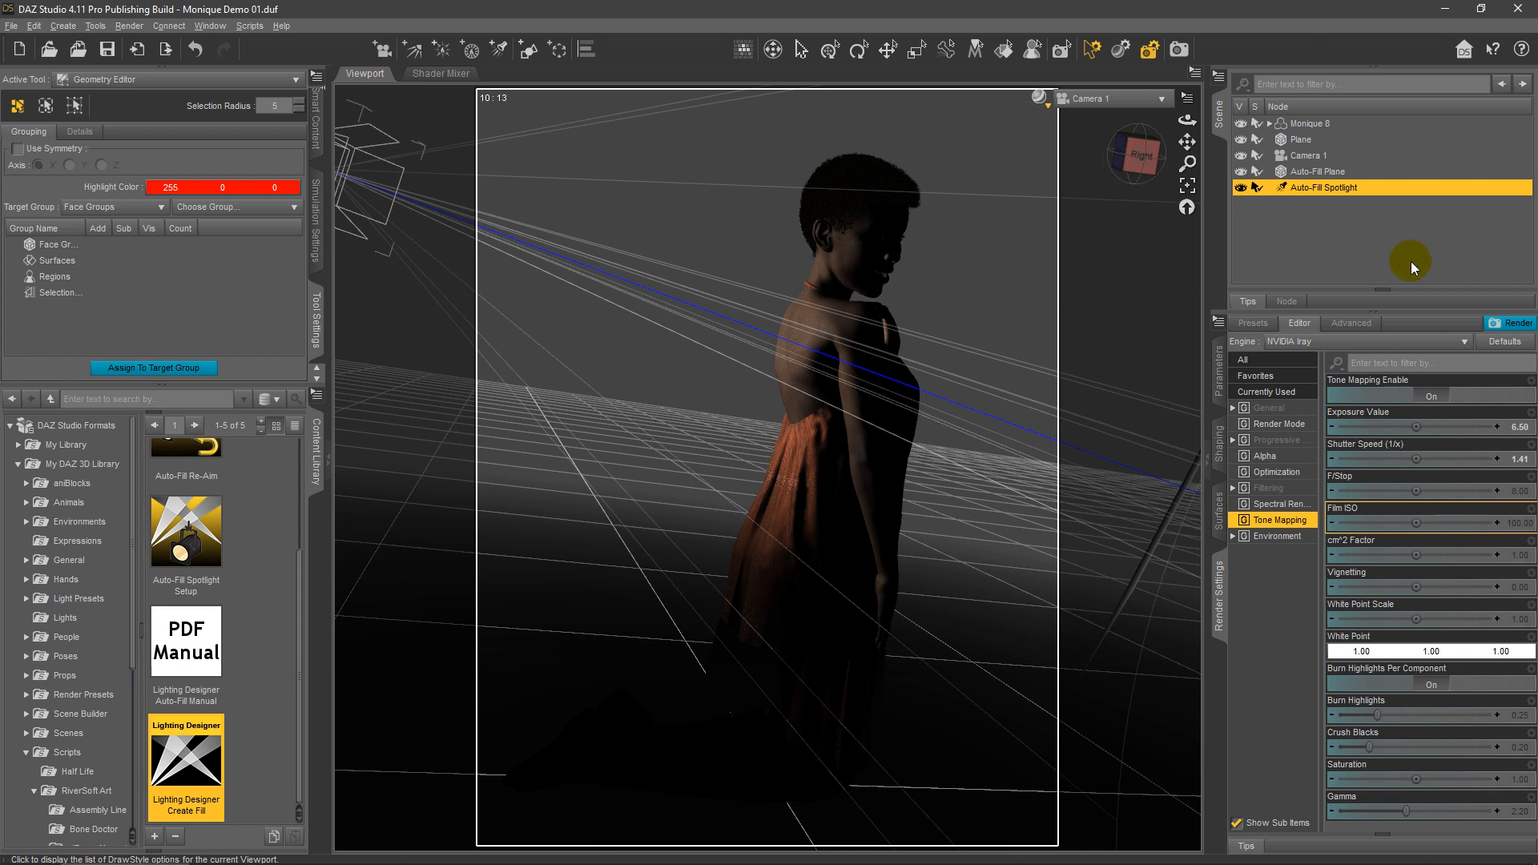
{"action": "left_click", "coordinate": [1221, 379]}
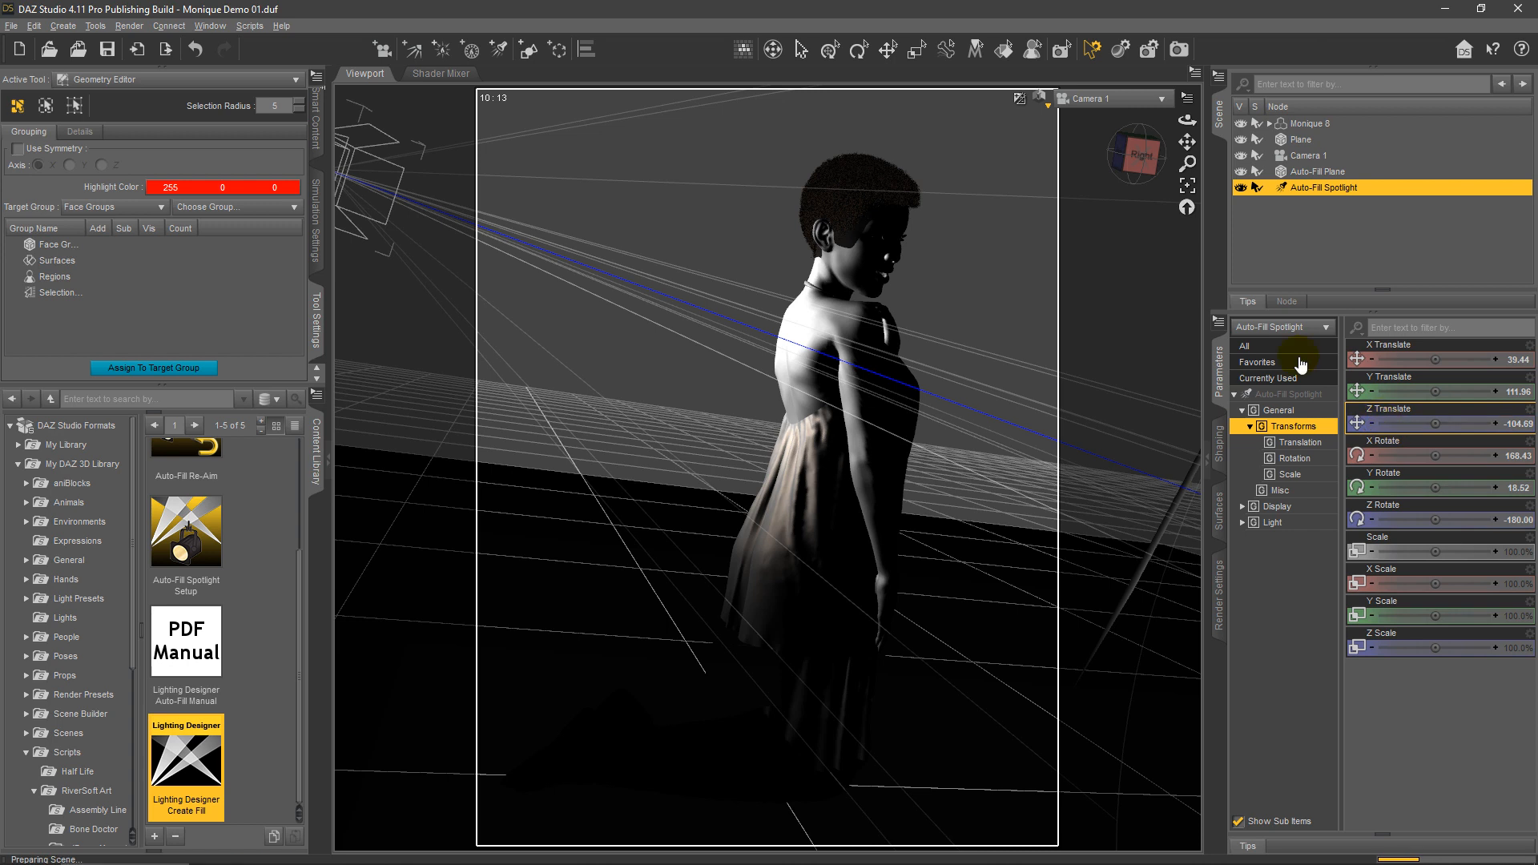
{"action": "left_click", "coordinate": [210, 26]}
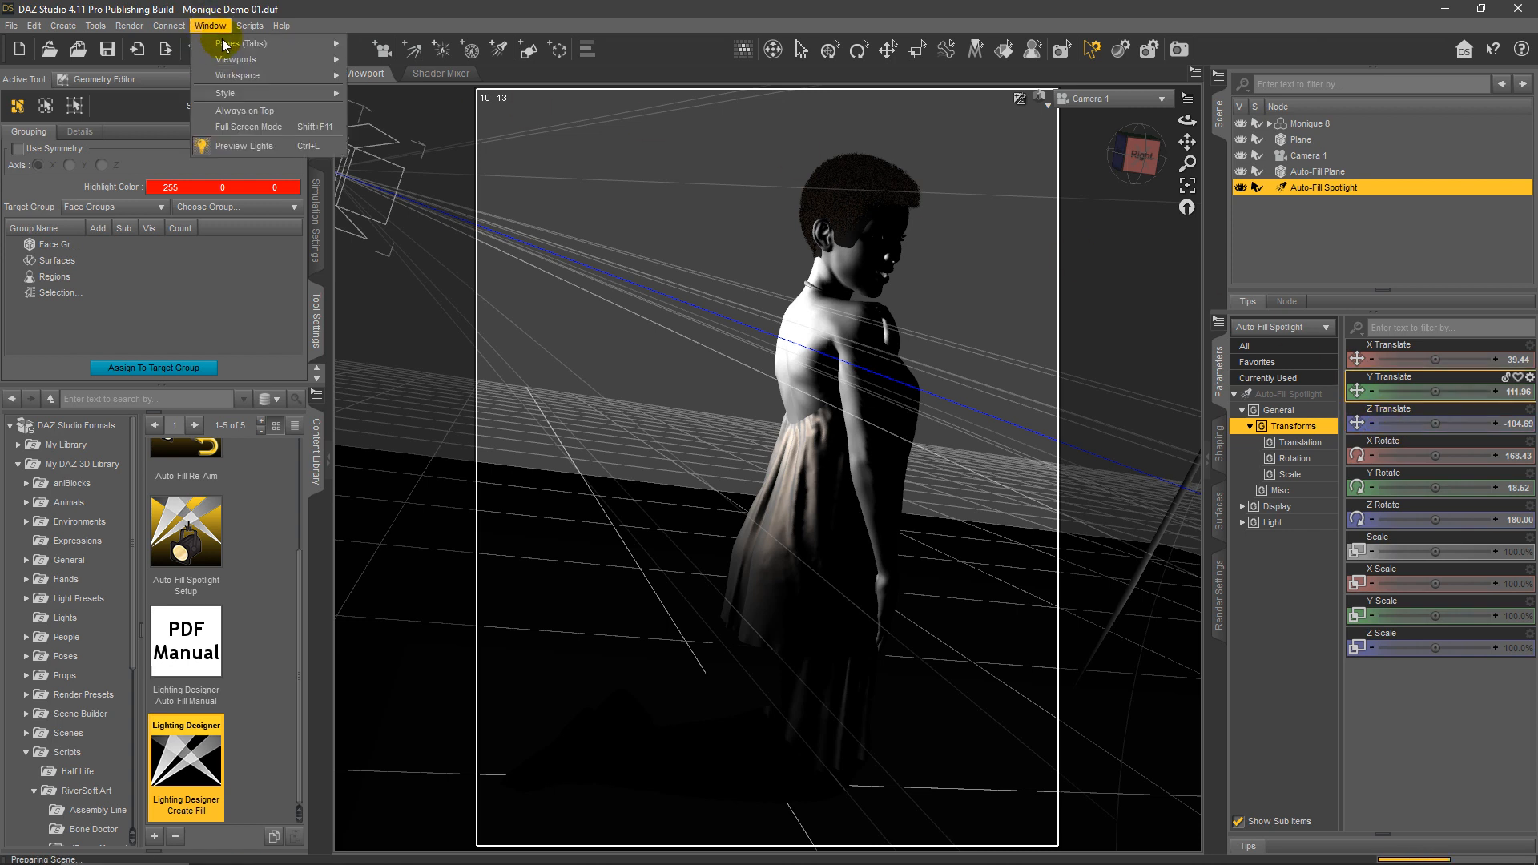
{"action": "mouse_move", "coordinate": [229, 50]}
{"action": "left_click", "coordinate": [380, 4]}
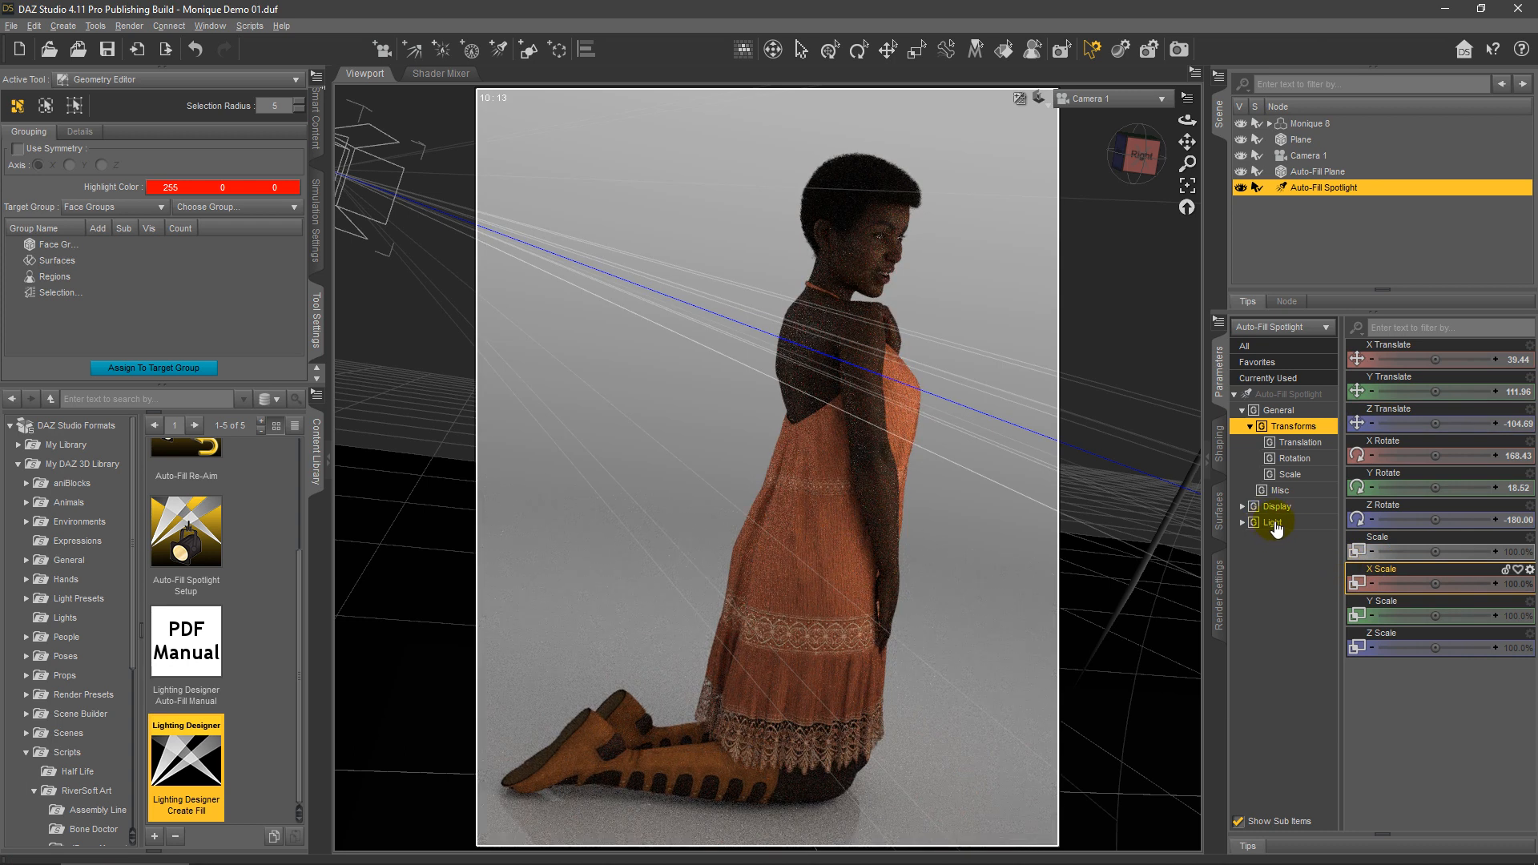
- Raise the Auto-Fill Spotlight's photometric temperature to about 7571 K
{"action": "left_click", "coordinate": [1275, 525]}
{"action": "left_click", "coordinate": [1242, 522]}
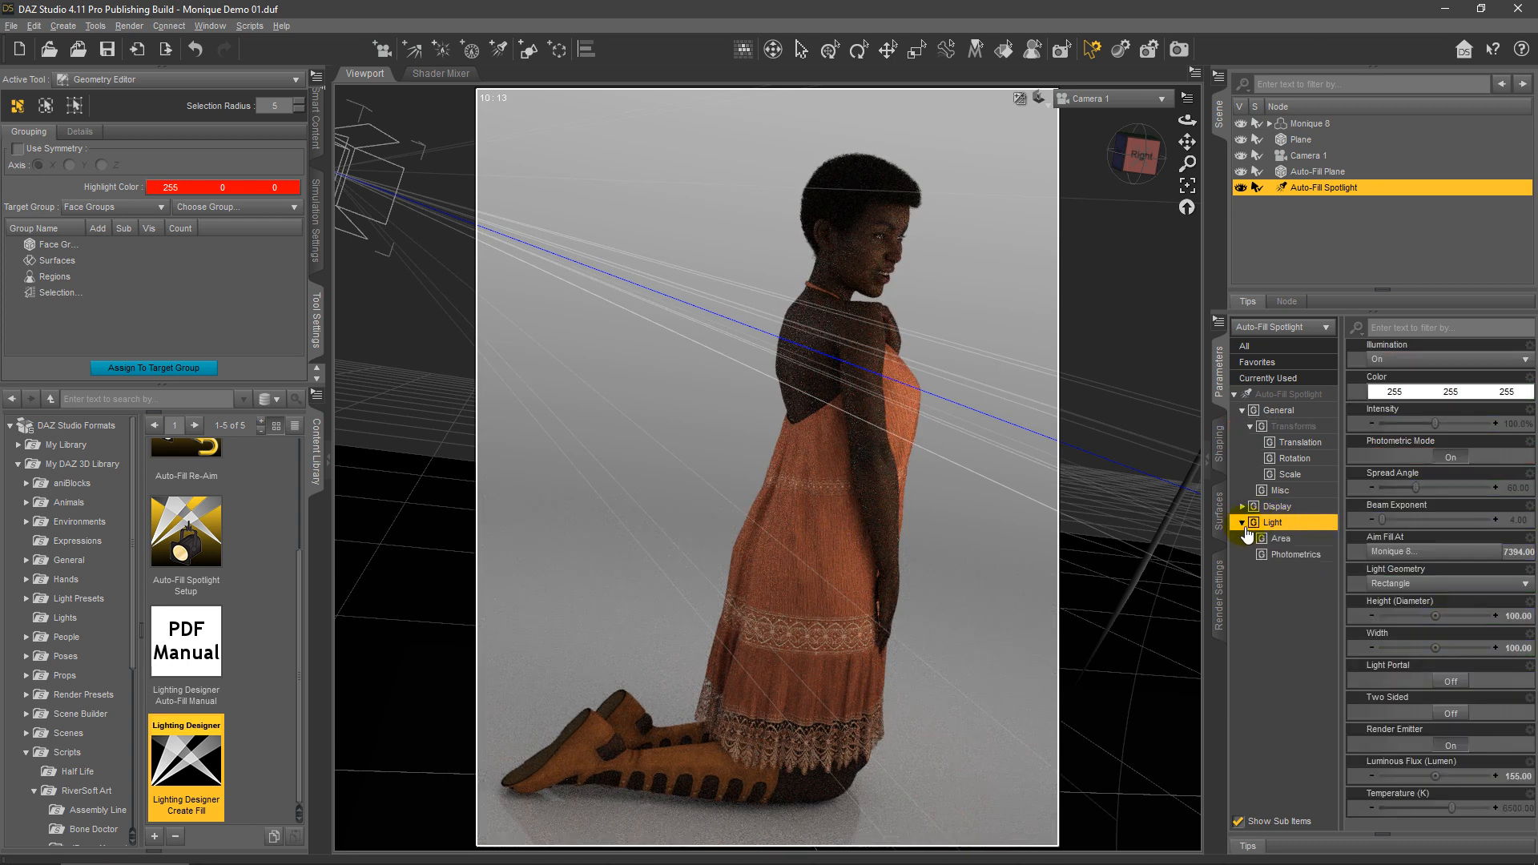
{"action": "left_click", "coordinate": [1290, 556]}
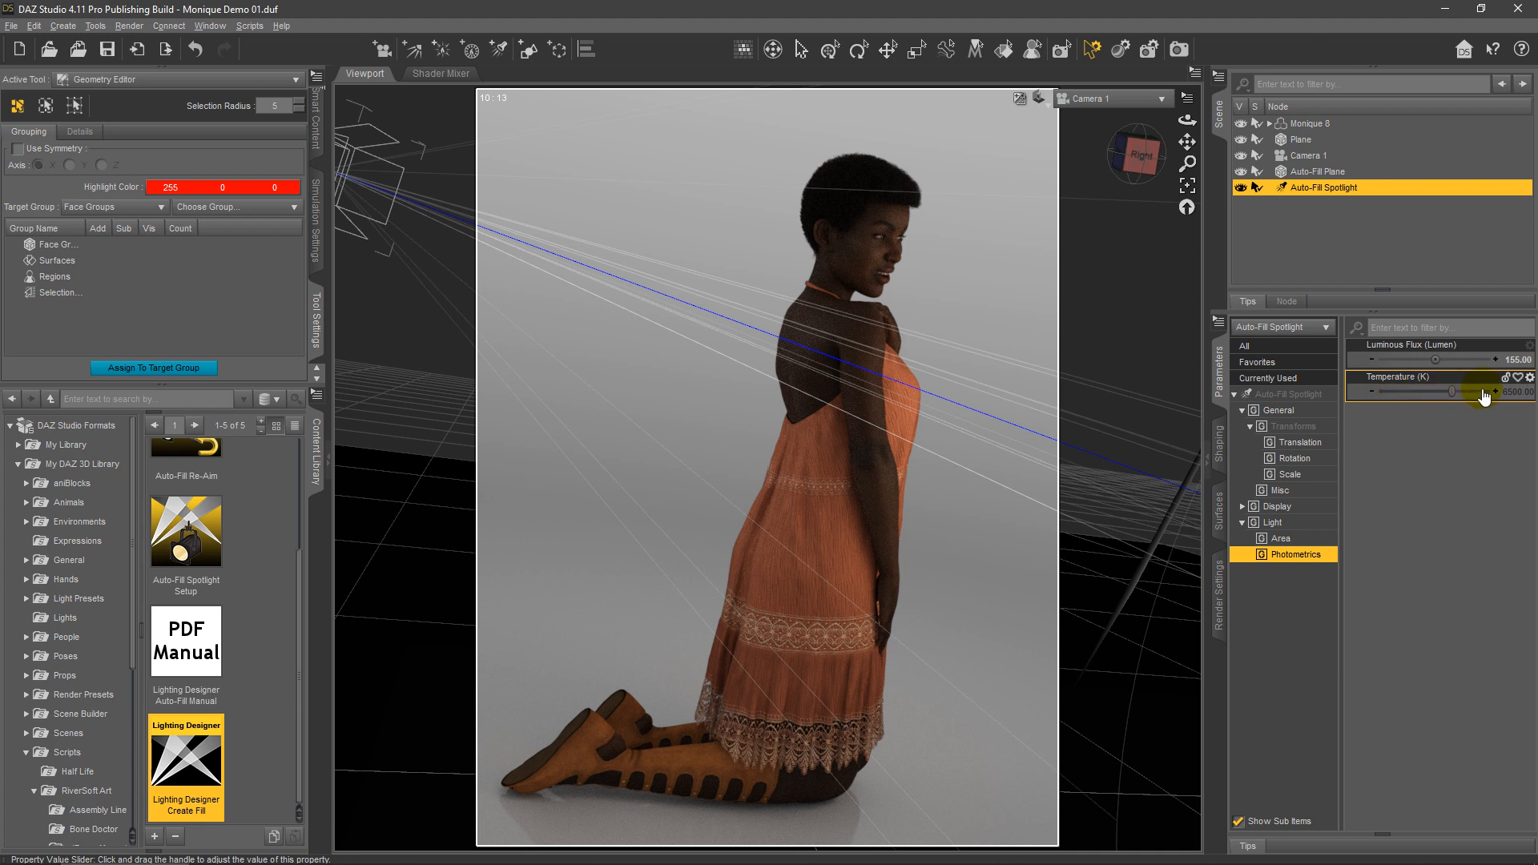
{"action": "mouse_move", "coordinate": [1468, 395]}
{"action": "left_click_drag", "start_coordinate": [1450, 392], "coordinate": [1478, 408]}
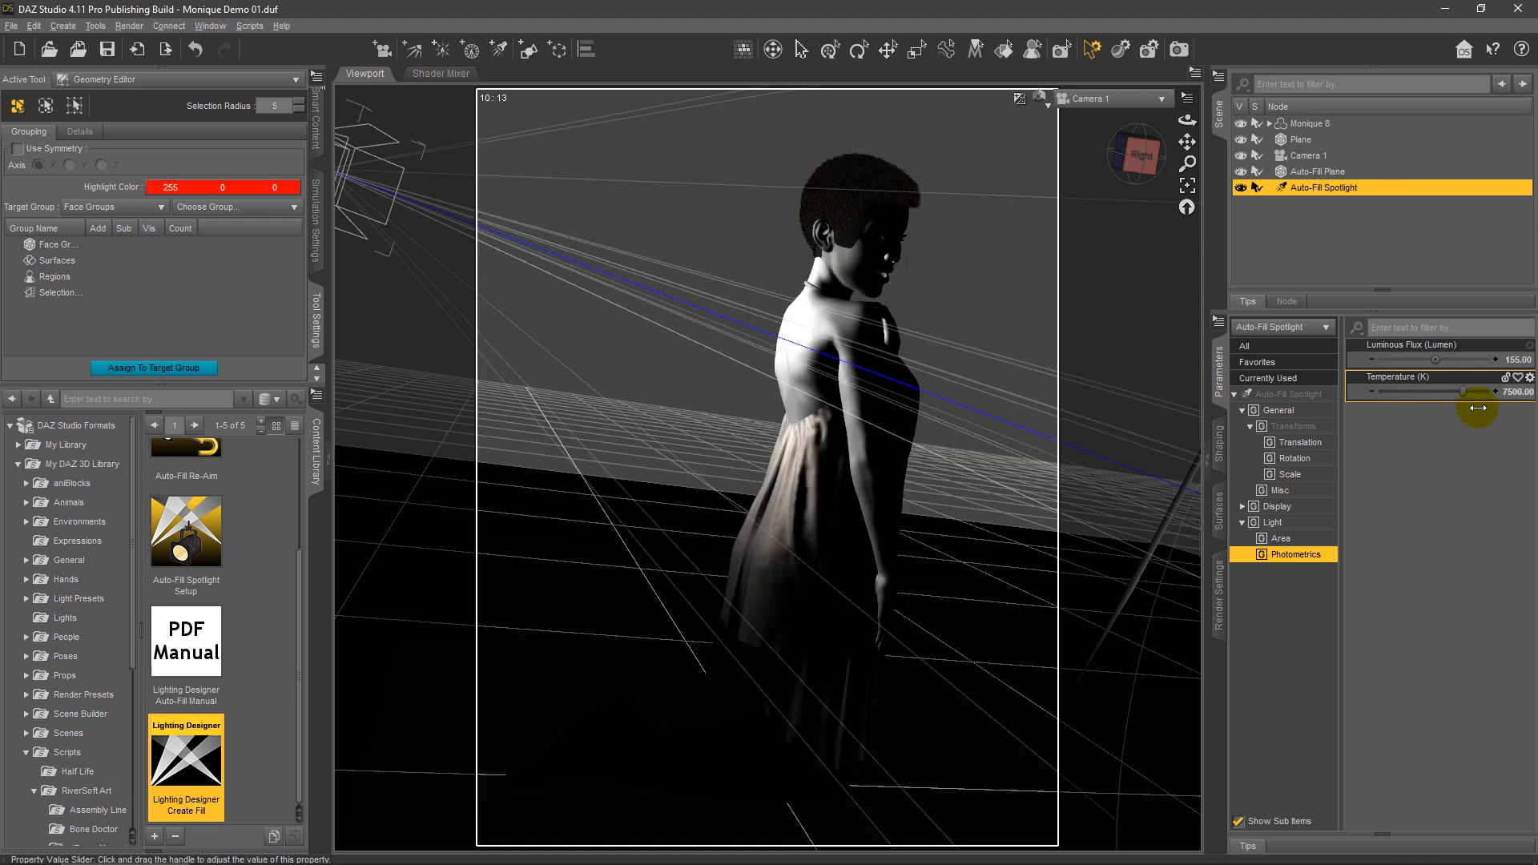
{"action": "left_click_drag", "start_coordinate": [1478, 407], "coordinate": [1480, 414]}
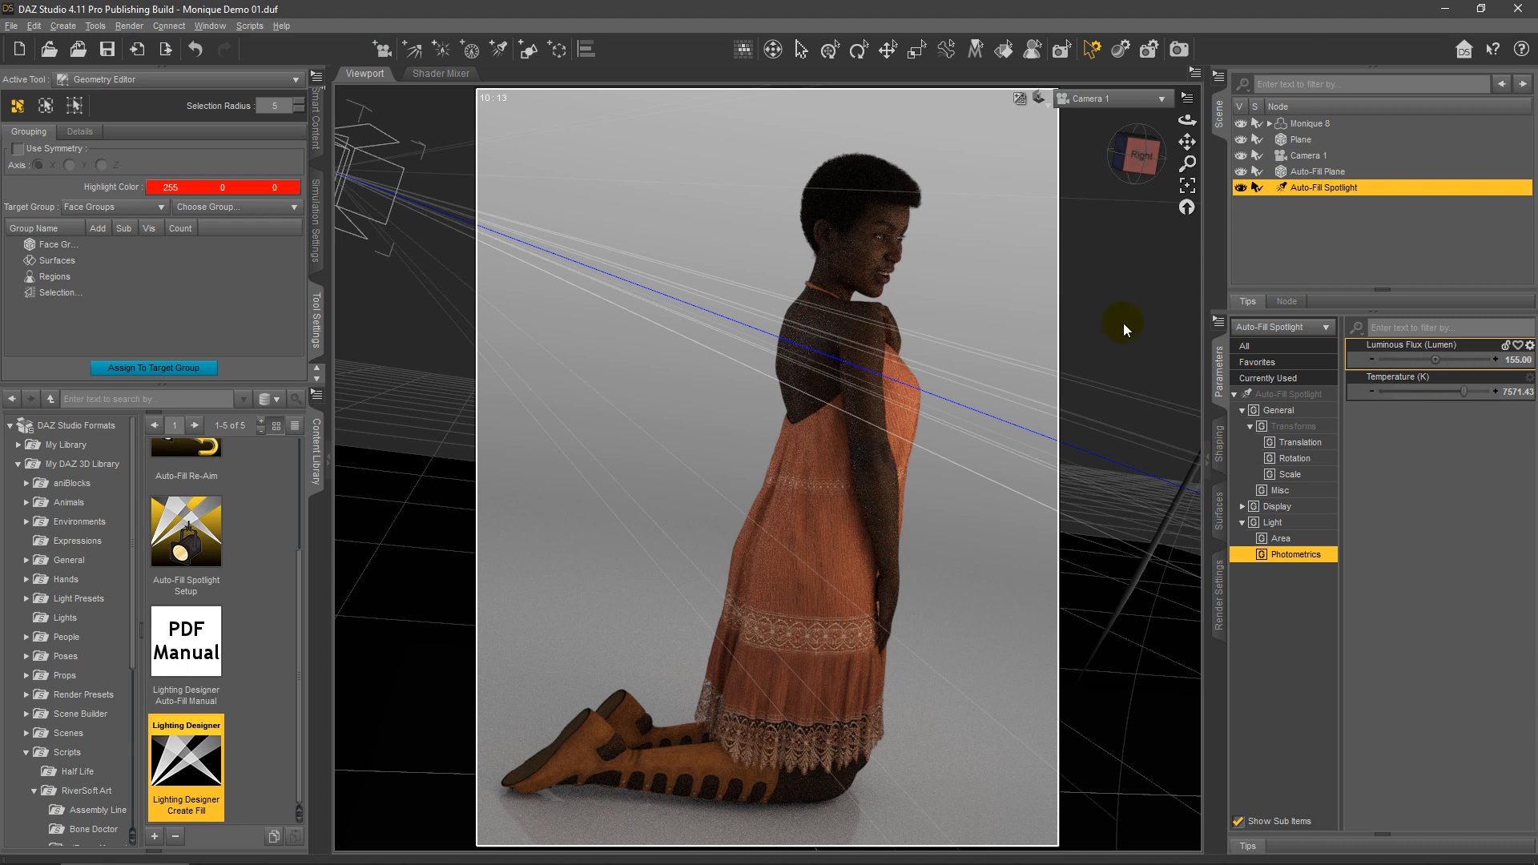
- Set the Auto-Fill Spotlight's luminous flux to 300 lumens
{"action": "left_click", "coordinate": [1518, 360]}
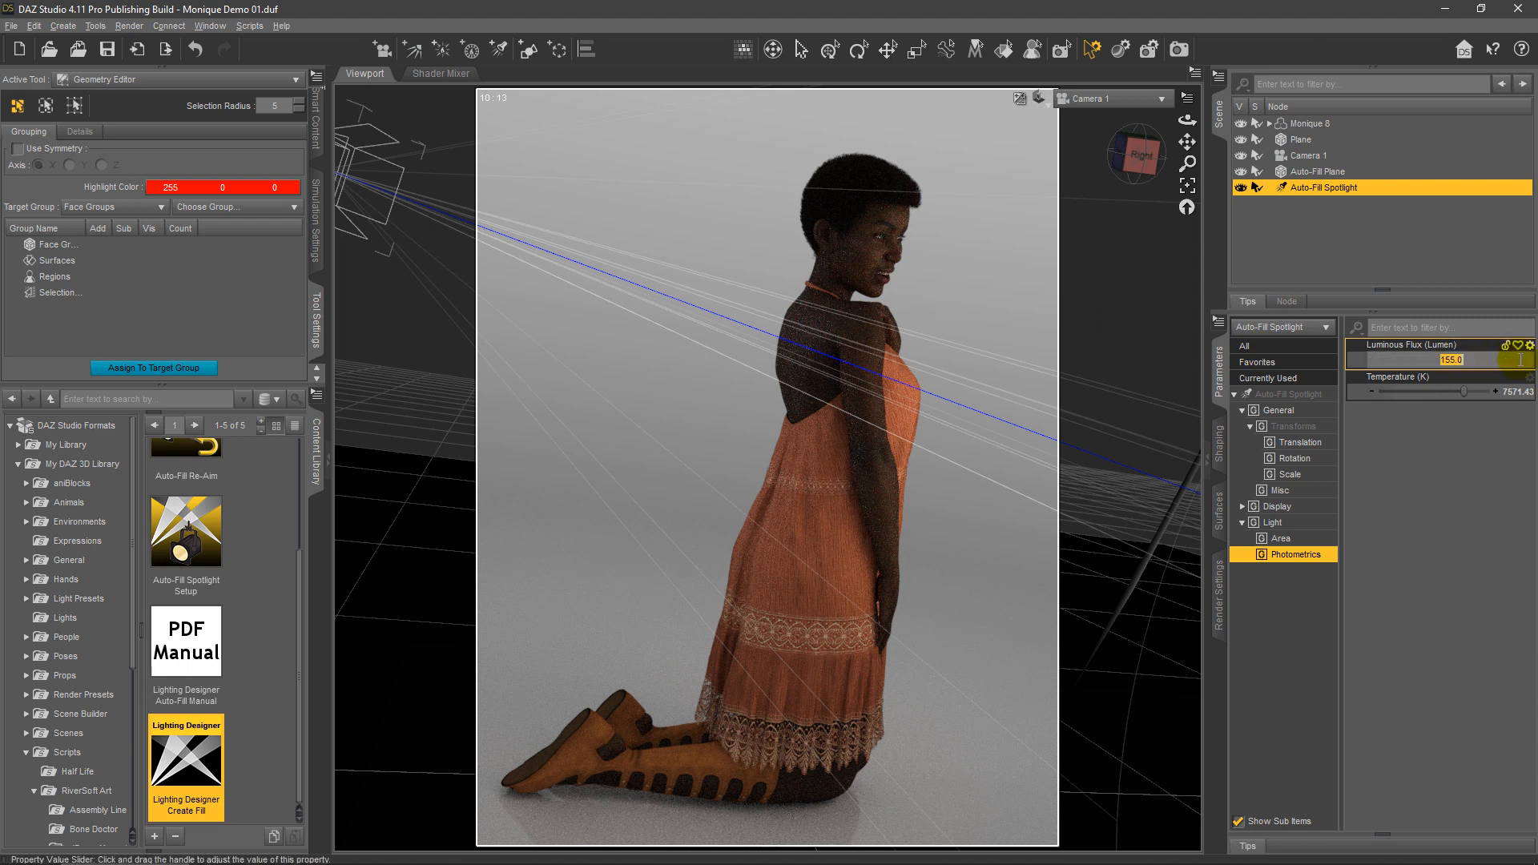
{"action": "type", "text": "300"}
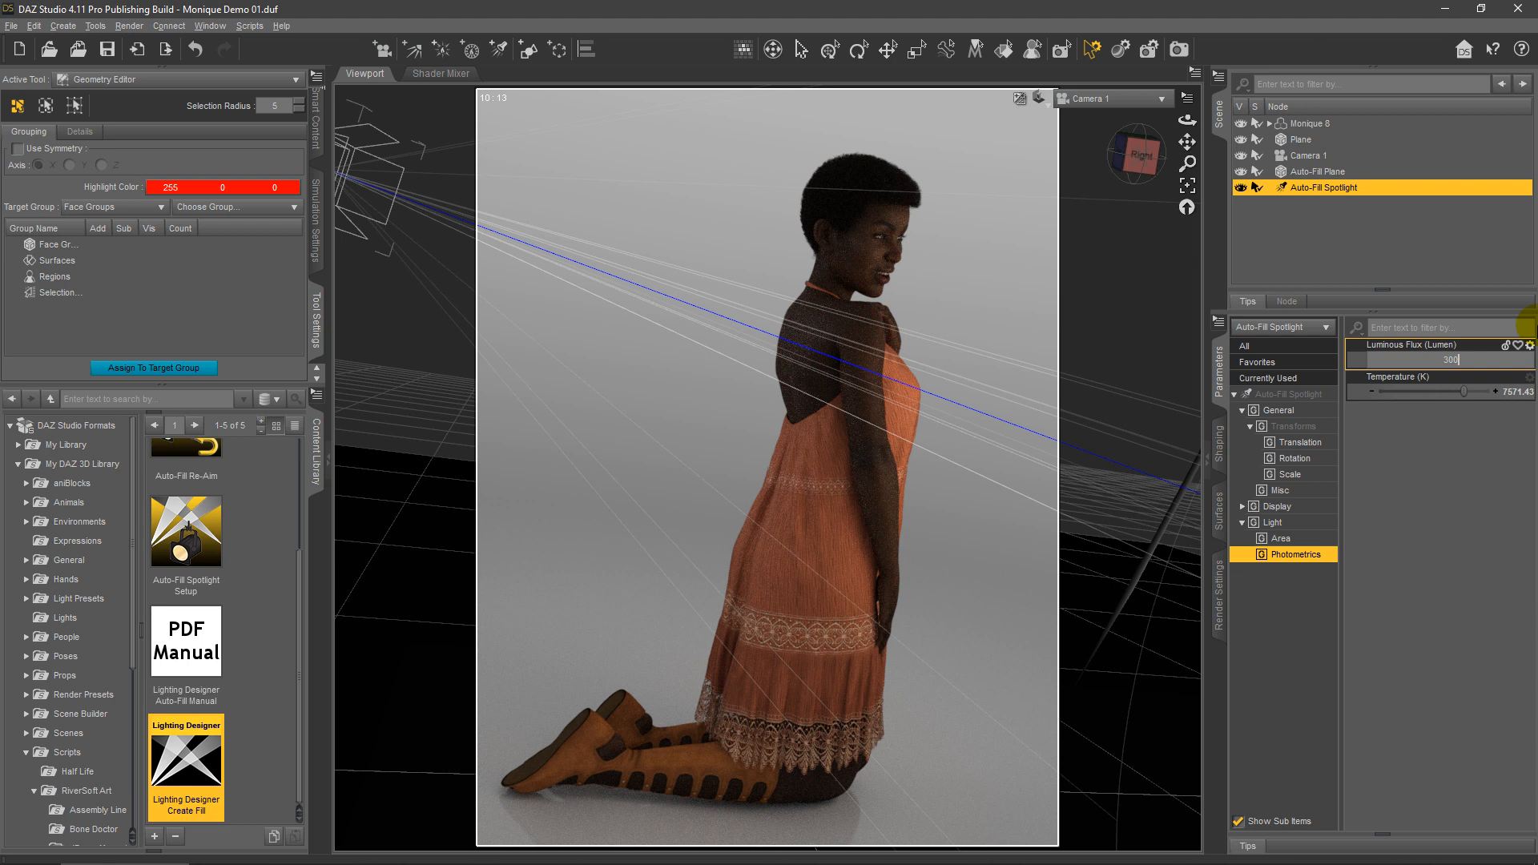
{"action": "key", "text": "Return"}
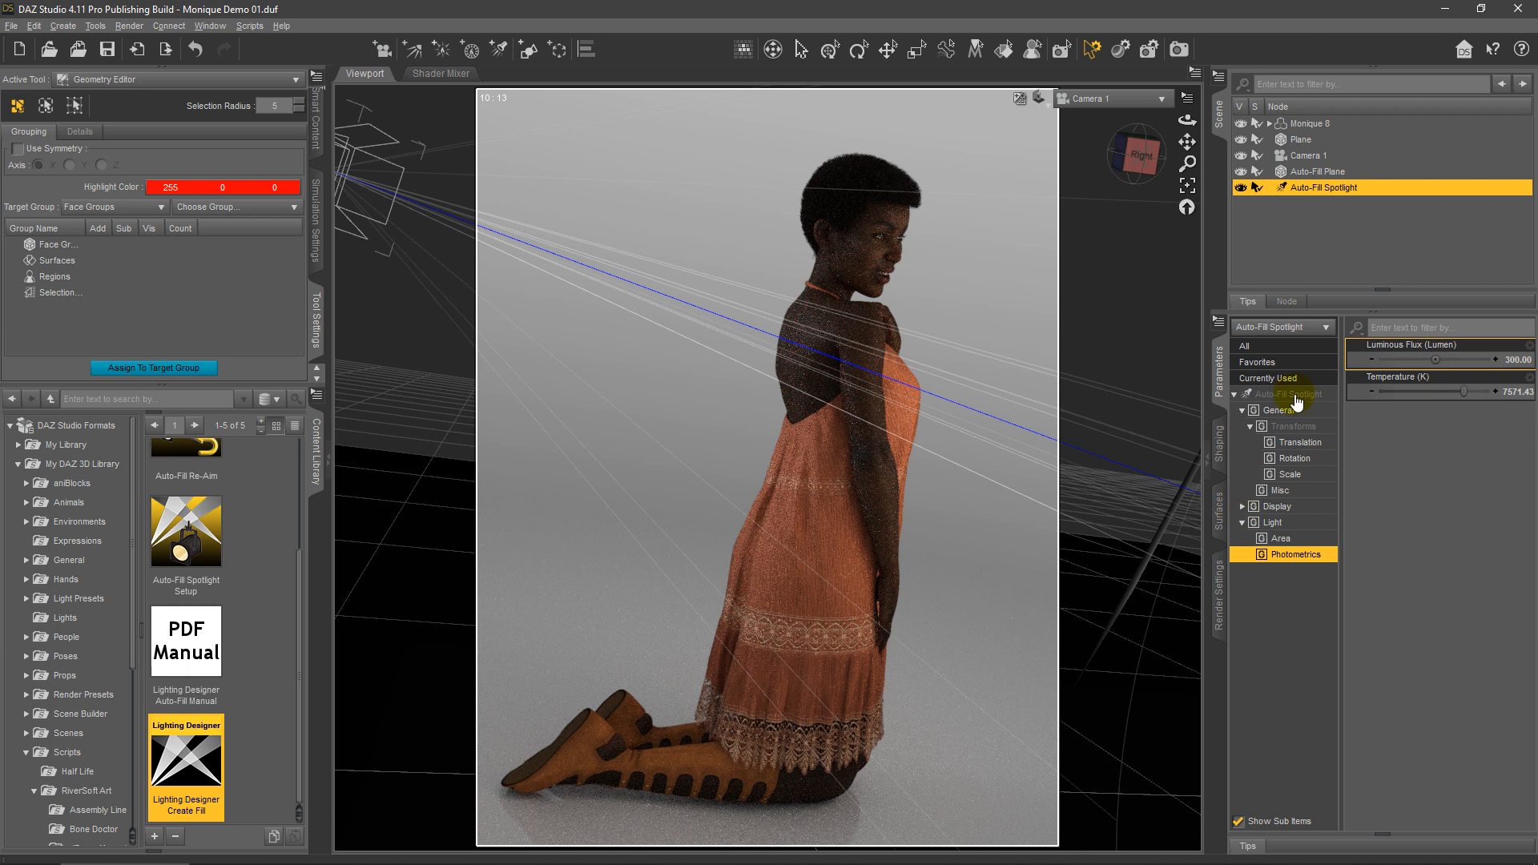
- Set the emission temperature of the Auto-Fill Plane's Default surface to 3500 K
{"action": "left_click", "coordinate": [1315, 172]}
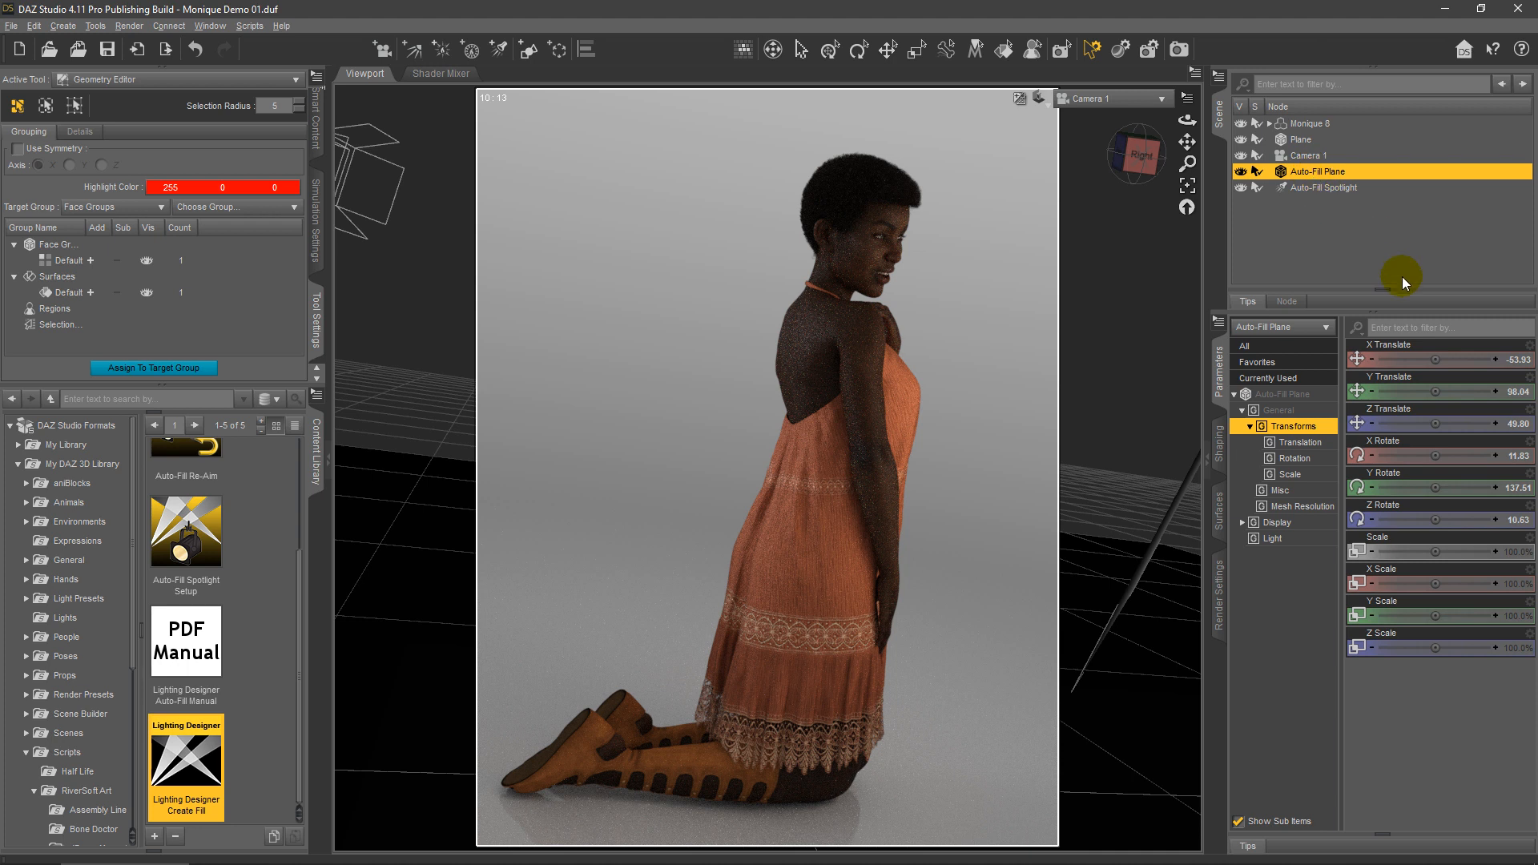
{"action": "left_click", "coordinate": [1219, 510]}
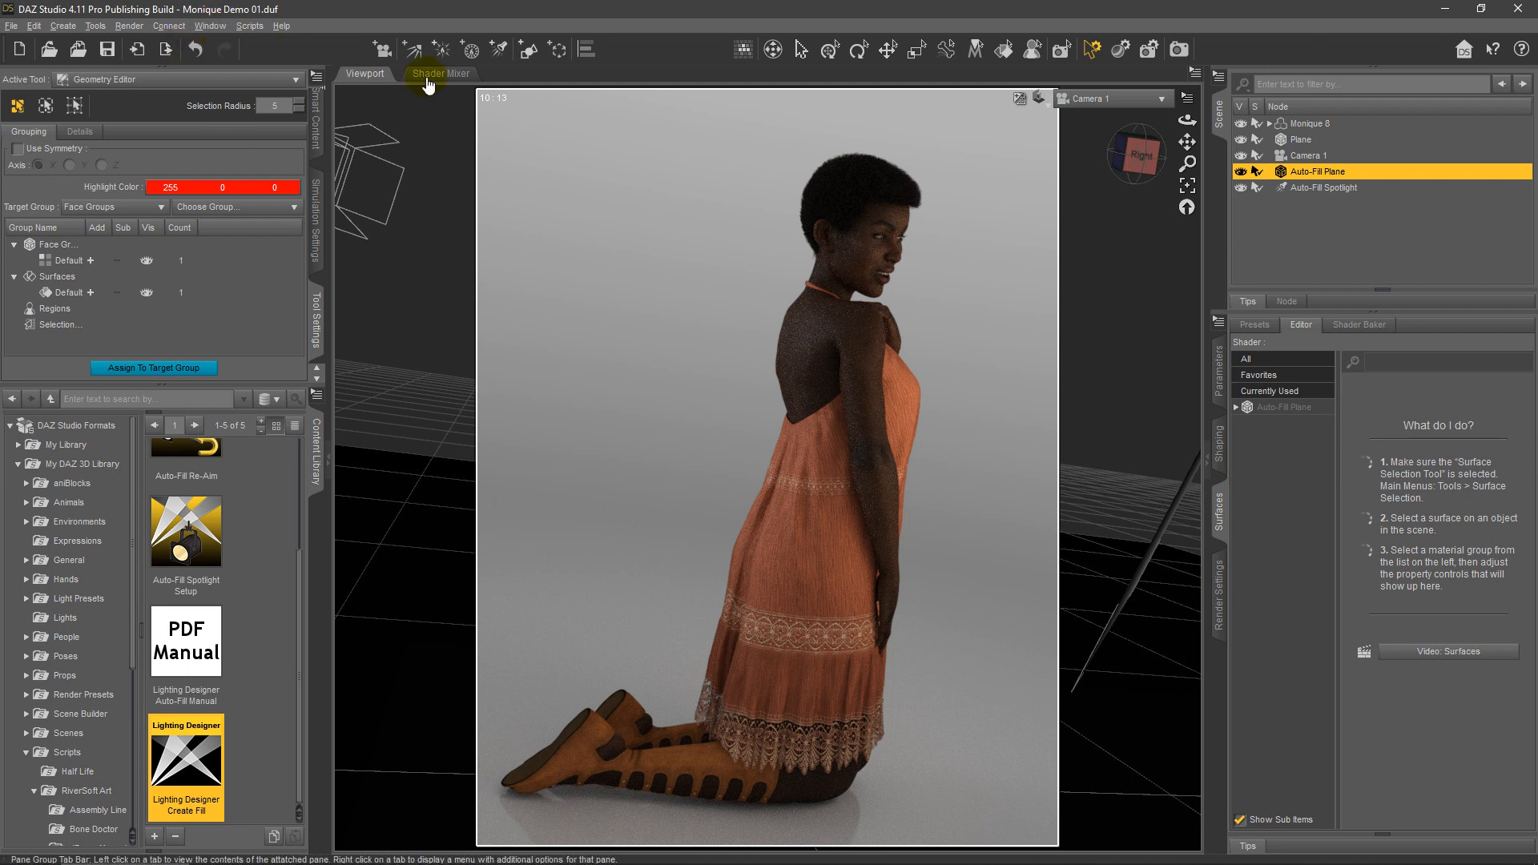
{"action": "left_click", "coordinate": [1241, 408]}
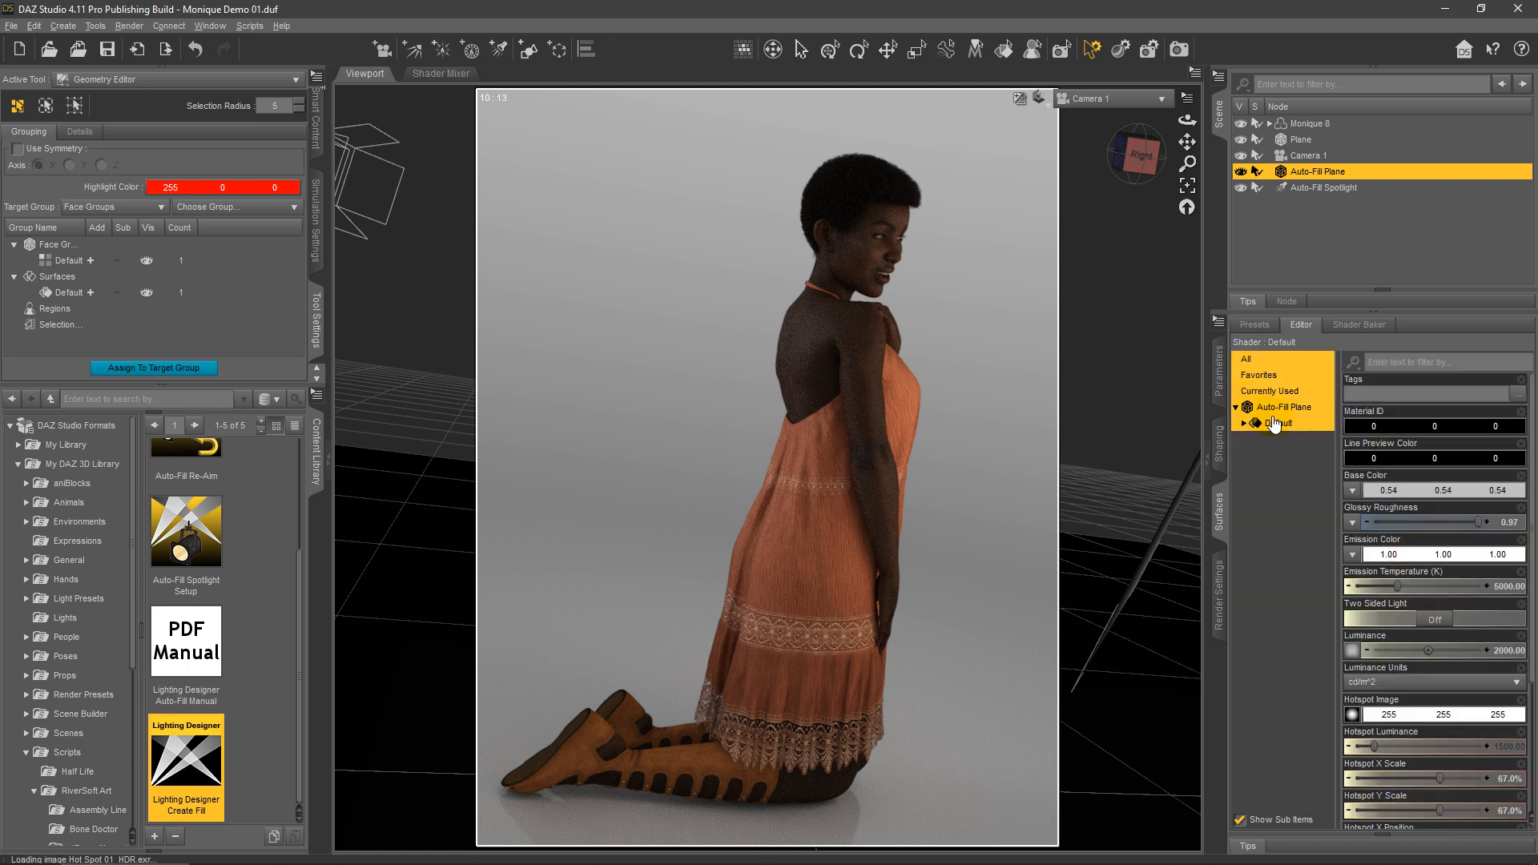
{"action": "left_click", "coordinate": [1271, 436]}
{"action": "left_click", "coordinate": [1275, 423]}
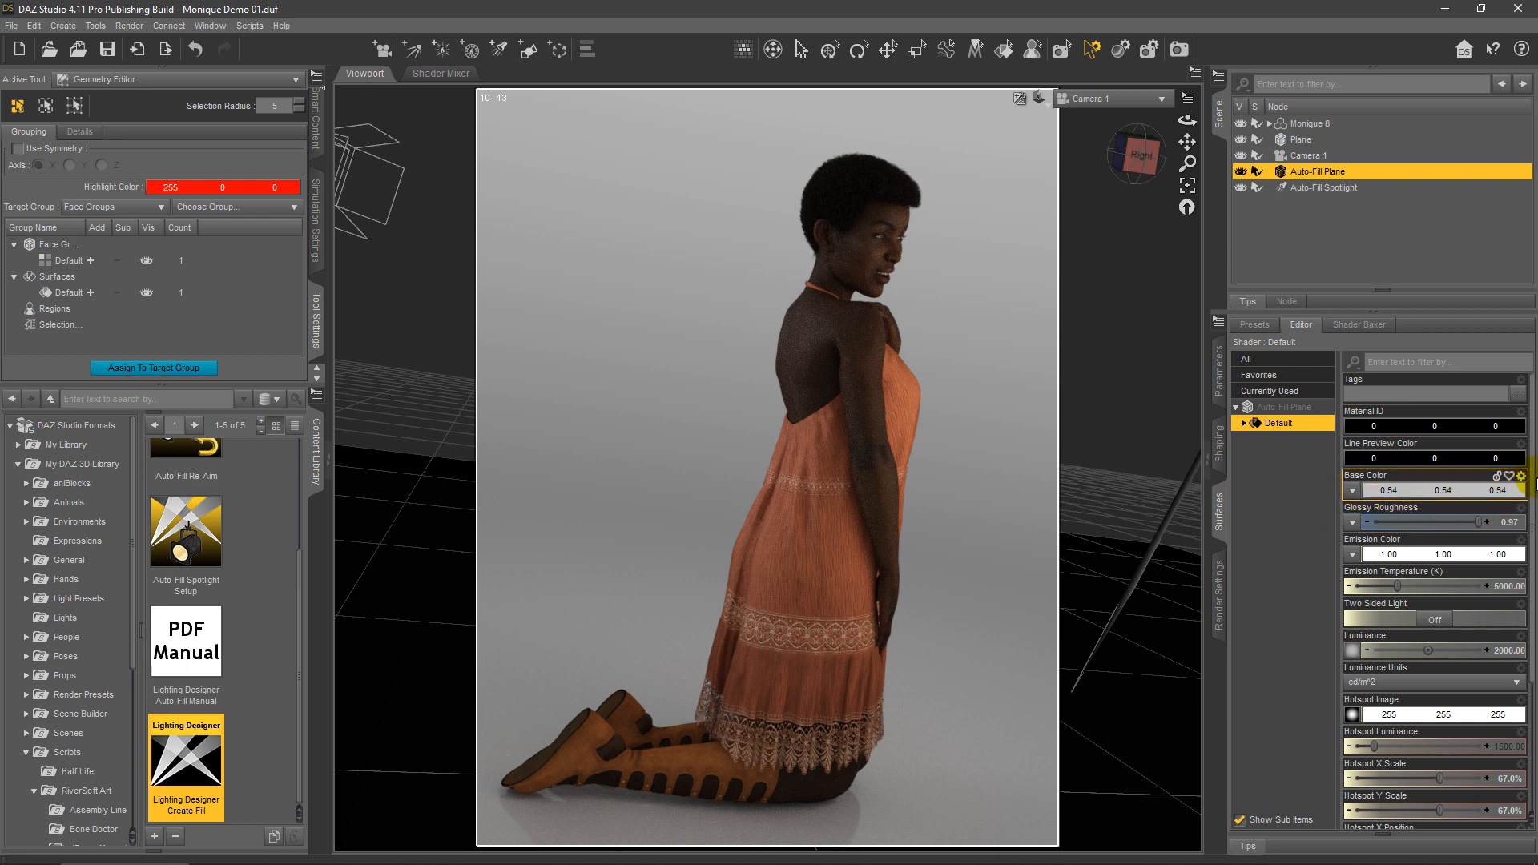
{"action": "left_click_drag", "start_coordinate": [1530, 487], "coordinate": [1532, 552]}
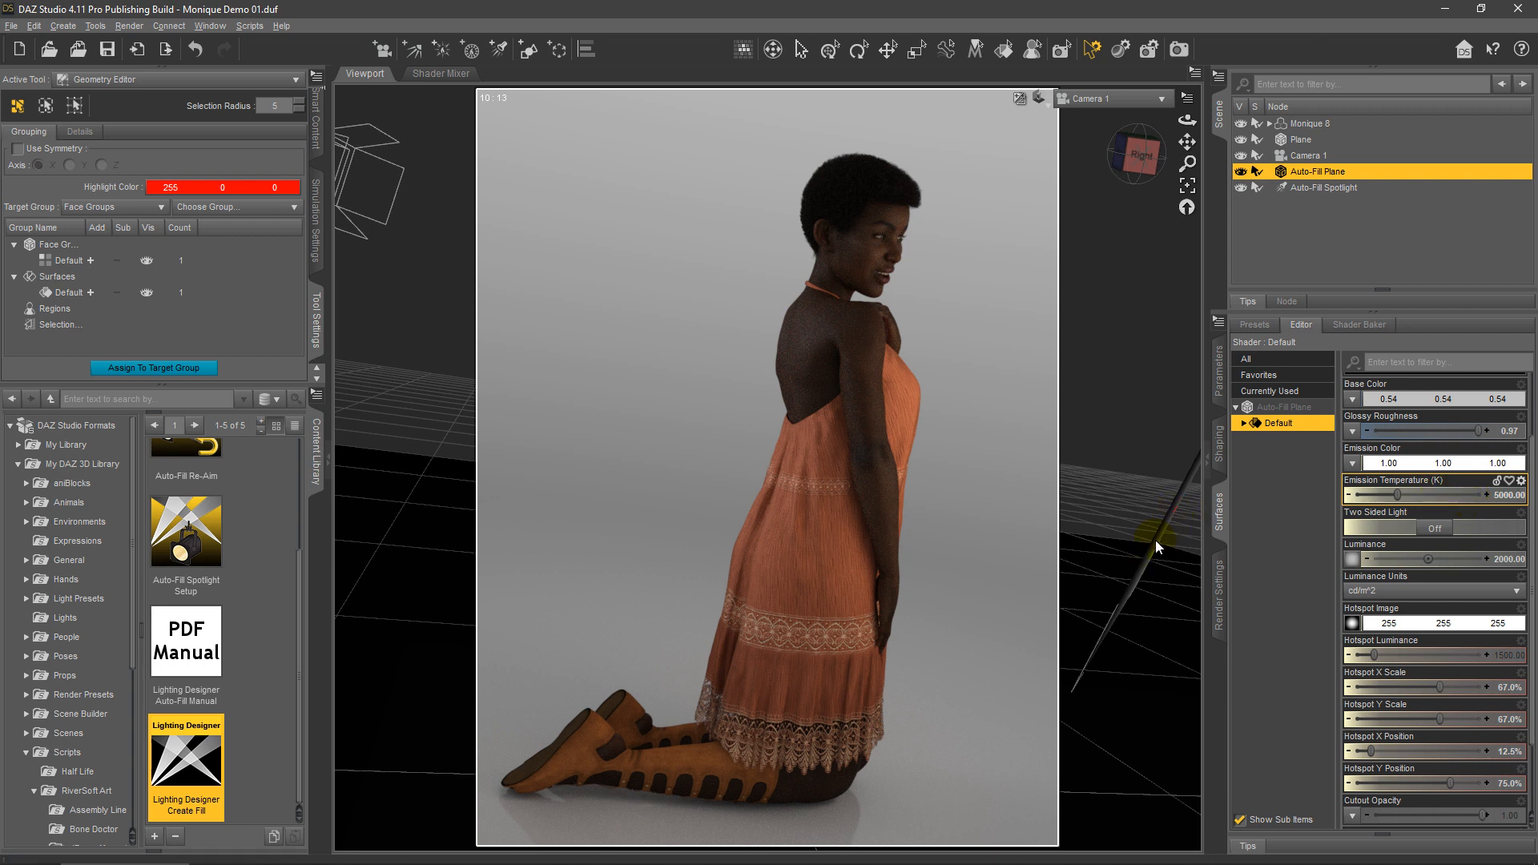
{"action": "left_click", "coordinate": [1509, 494]}
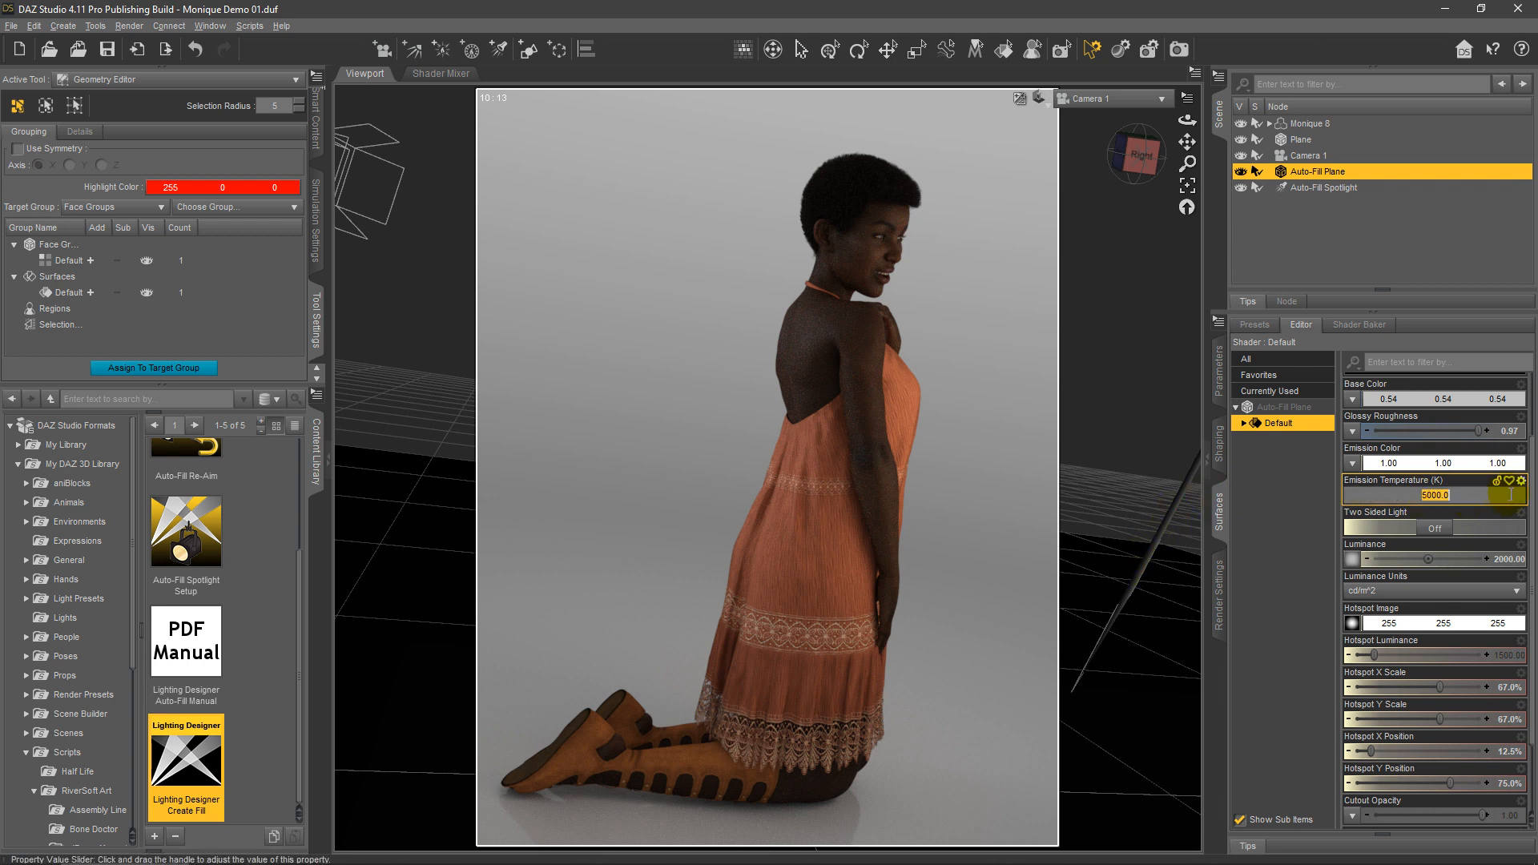
{"action": "type", "text": "350"}
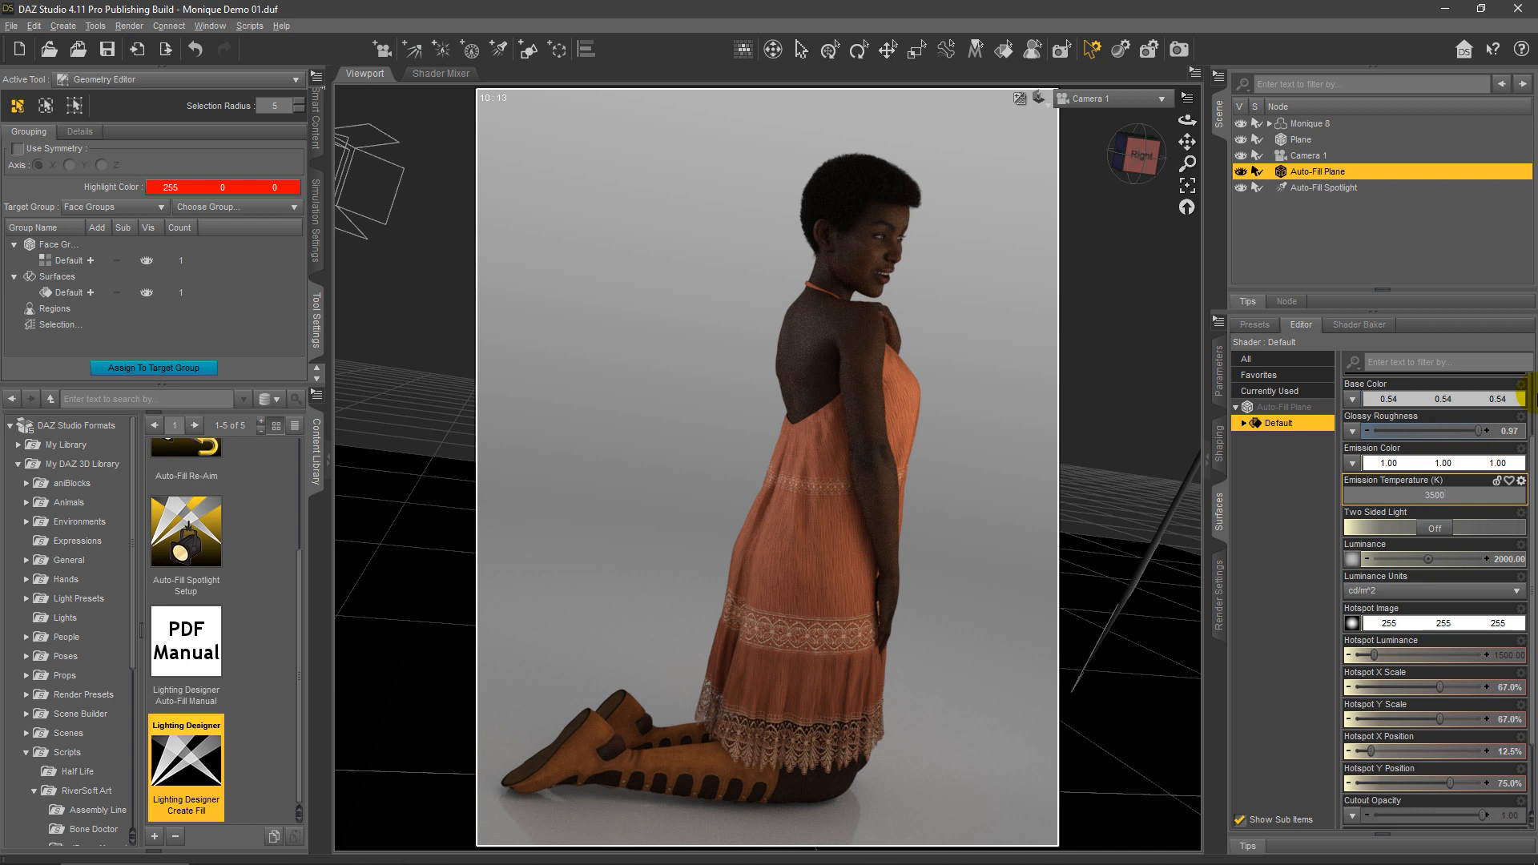
{"action": "type", "text": "0"}
{"action": "key", "text": "Return"}
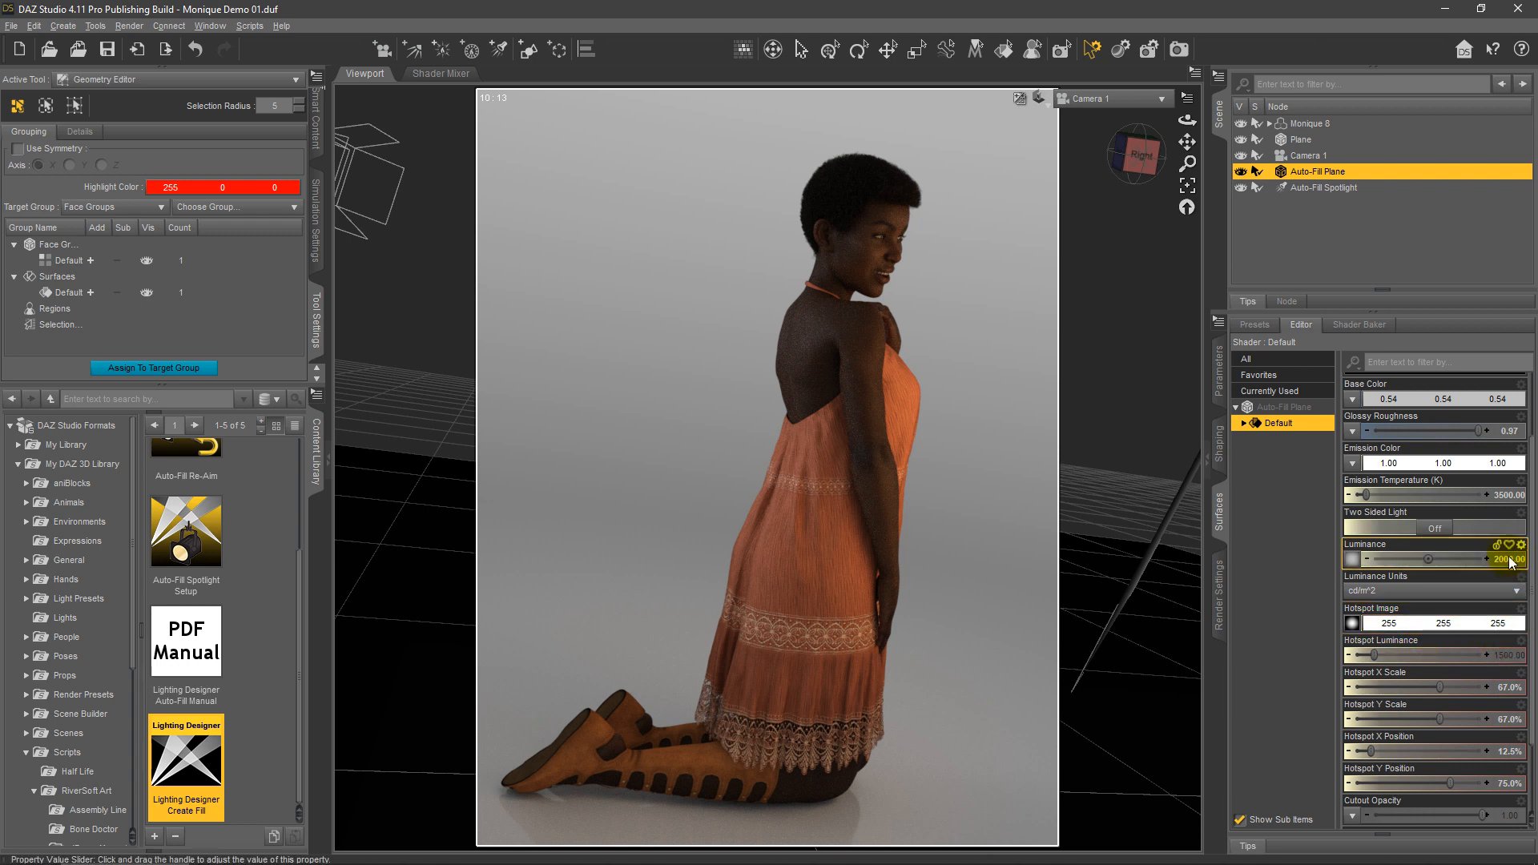
- Set the luminance of the Auto-Fill Plane's Default surface to 3000 cd/m^2
{"action": "mouse_move", "coordinate": [1362, 564]}
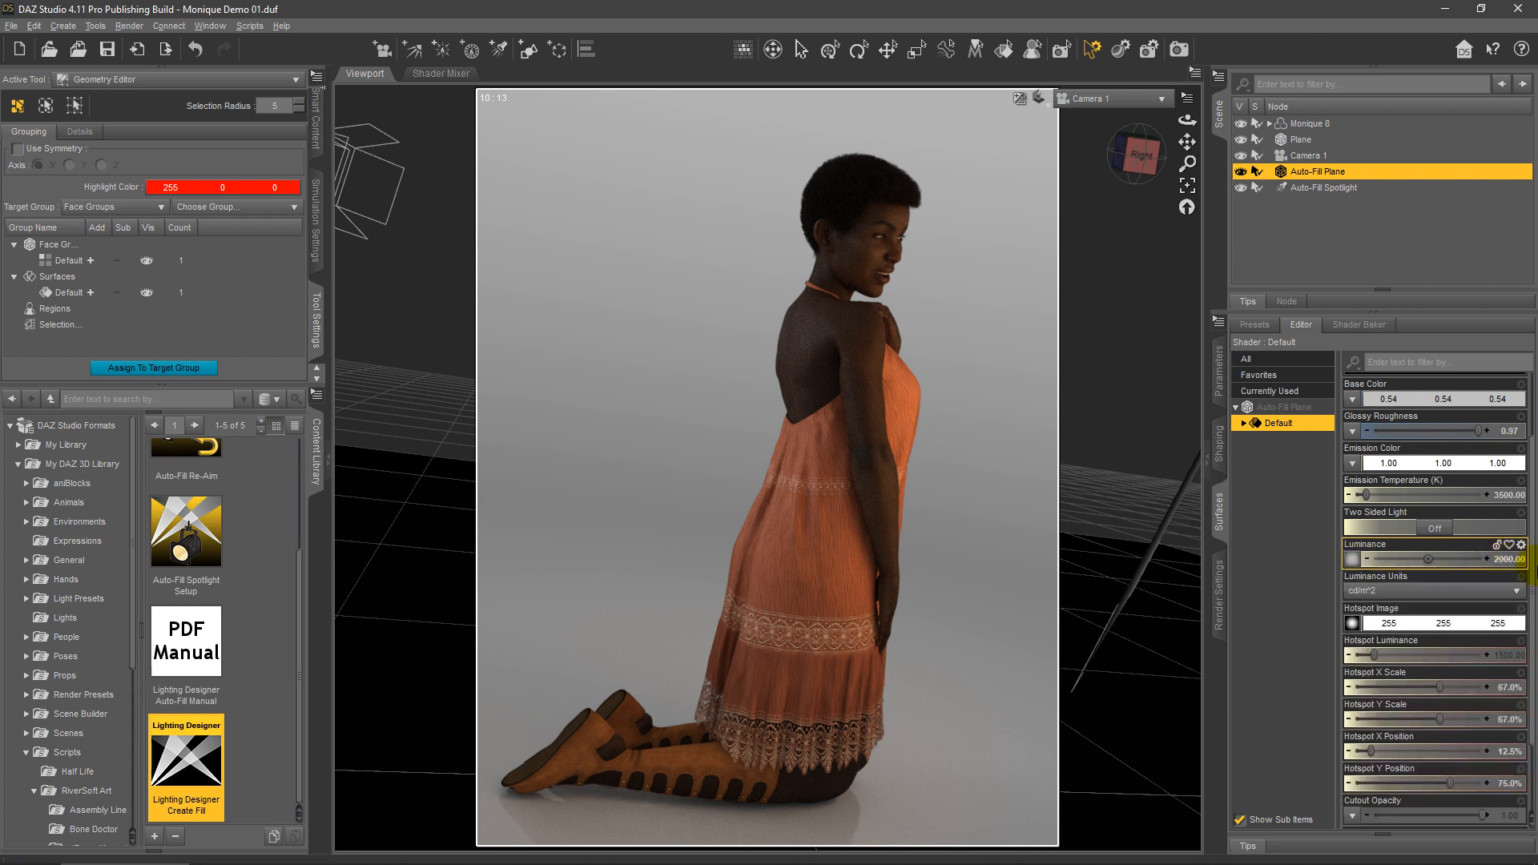
{"action": "double_click", "coordinate": [1502, 559]}
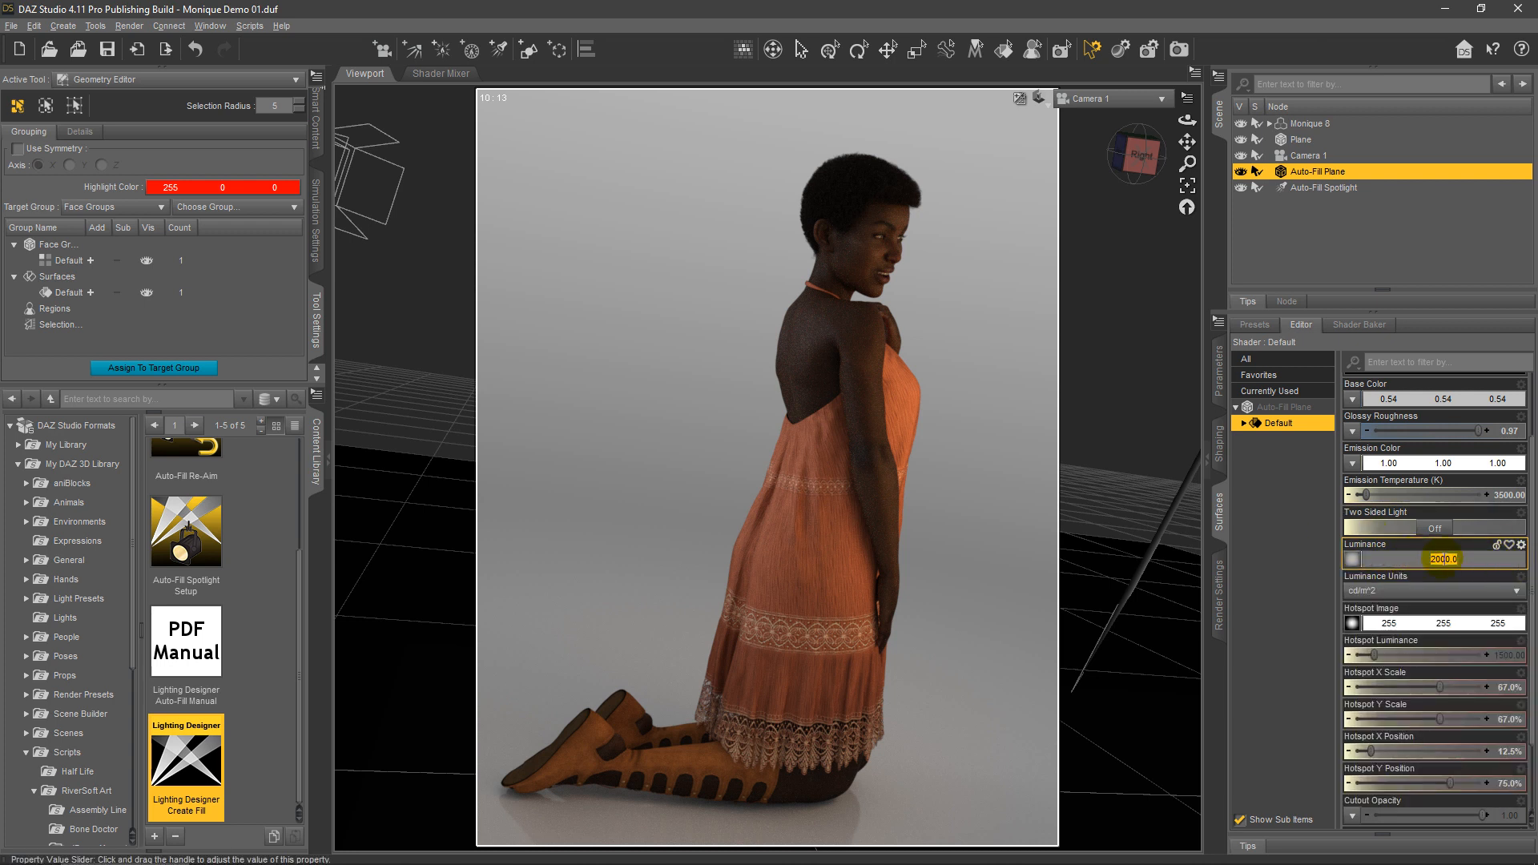
{"action": "left_click_drag", "start_coordinate": [1438, 559], "coordinate": [1426, 559]}
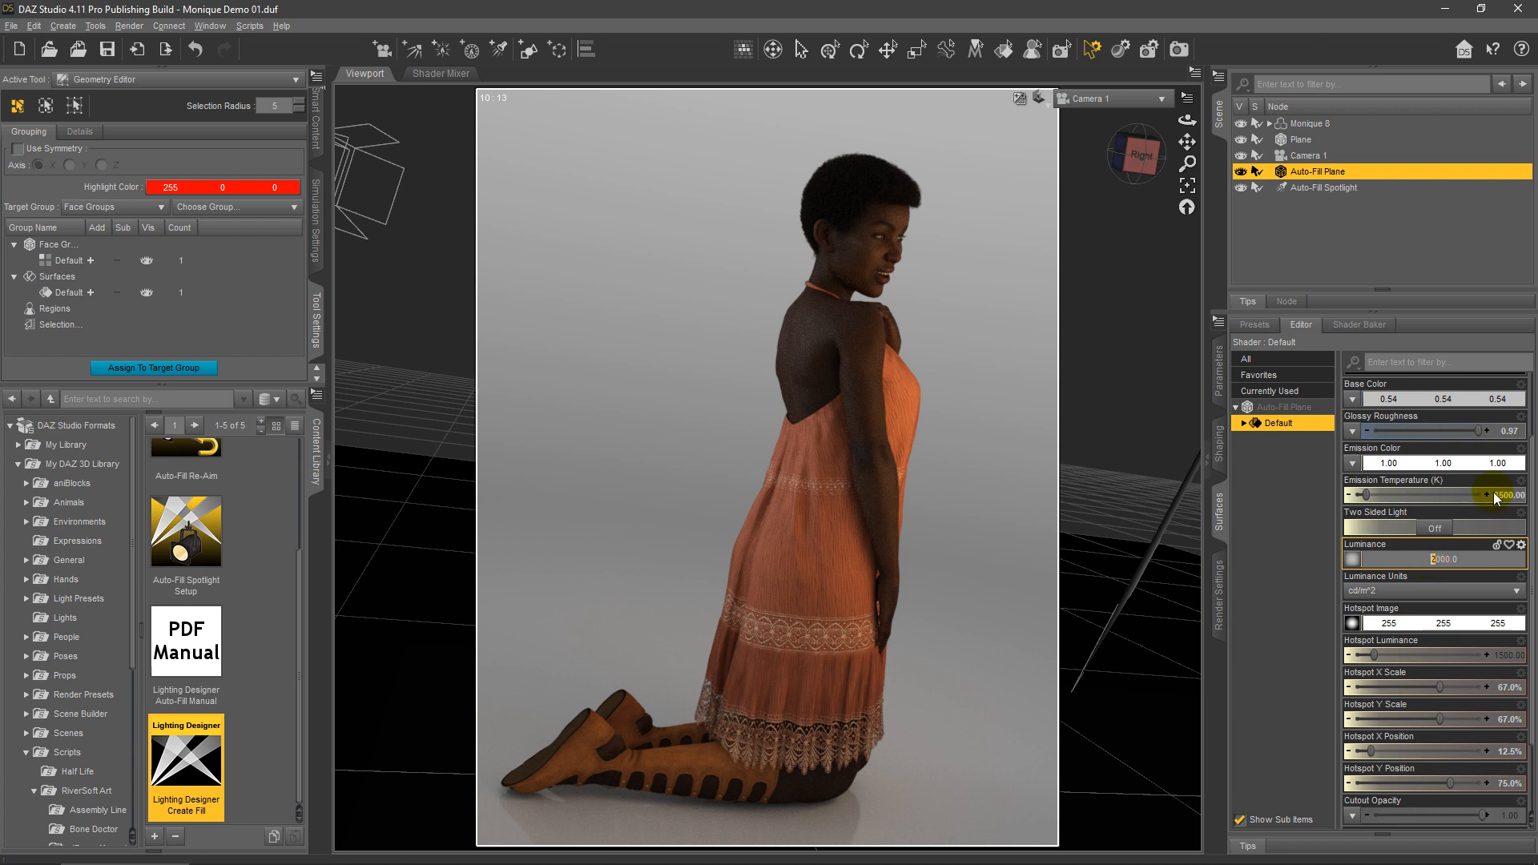
{"action": "type", "text": "3"}
{"action": "key", "text": "Return"}
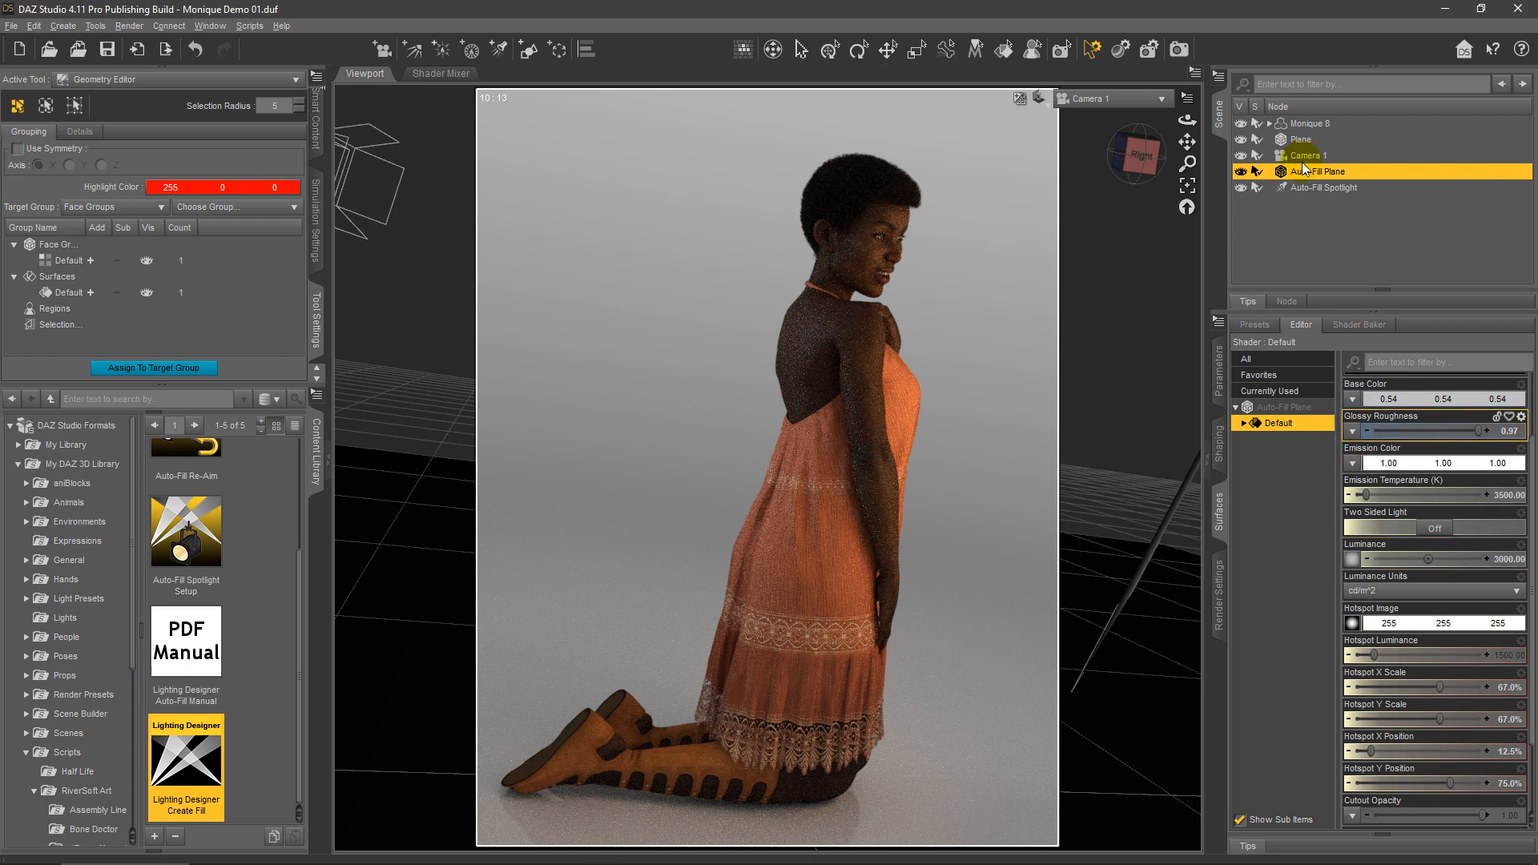
- Switch the viewport's draw style to Texture Shaded
{"action": "left_click", "coordinate": [1038, 100]}
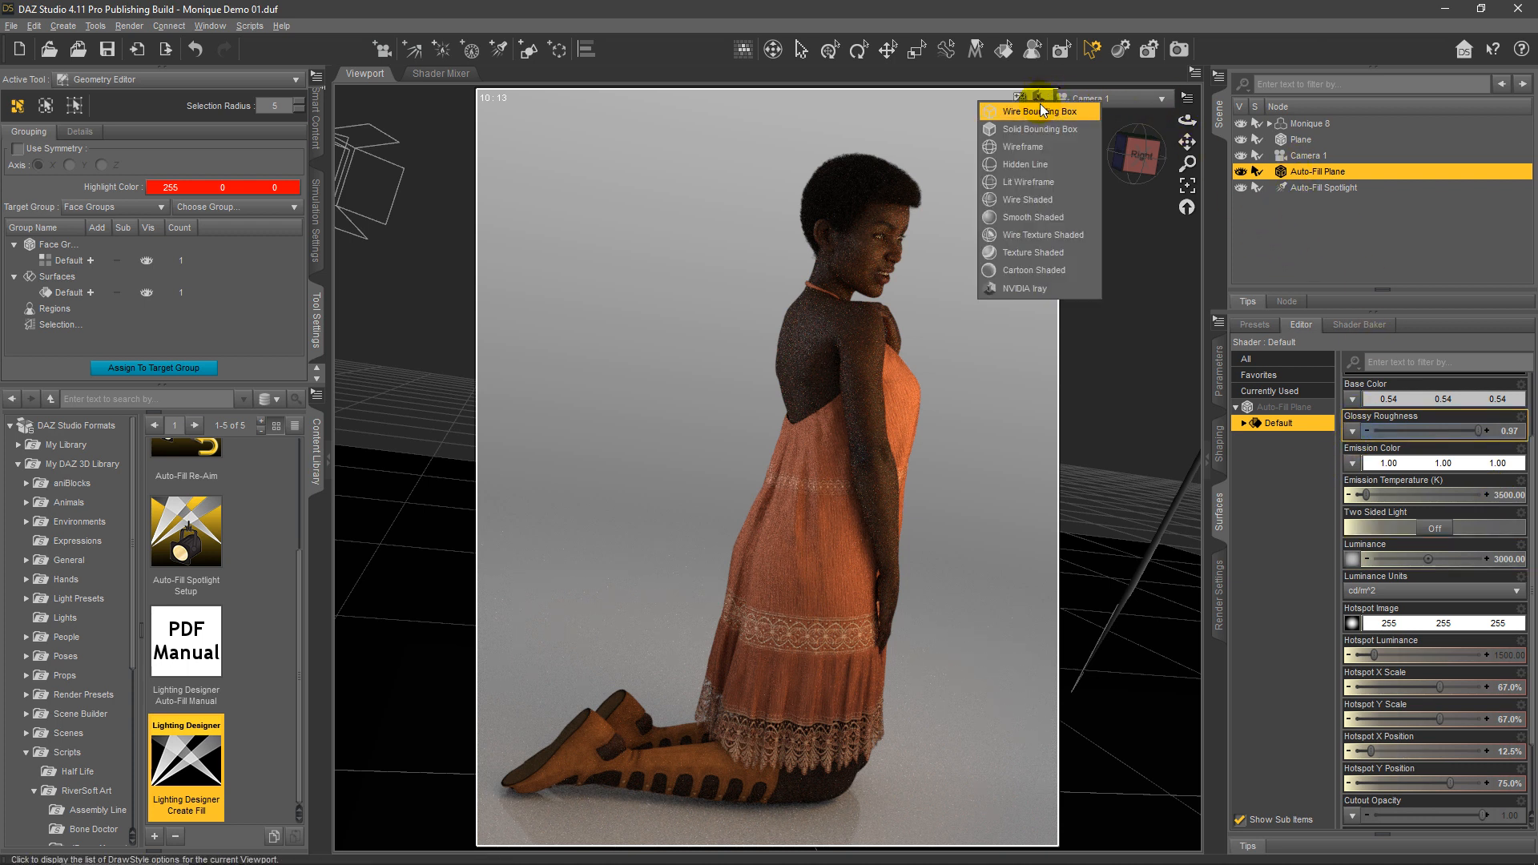
{"action": "left_click", "coordinate": [1016, 253]}
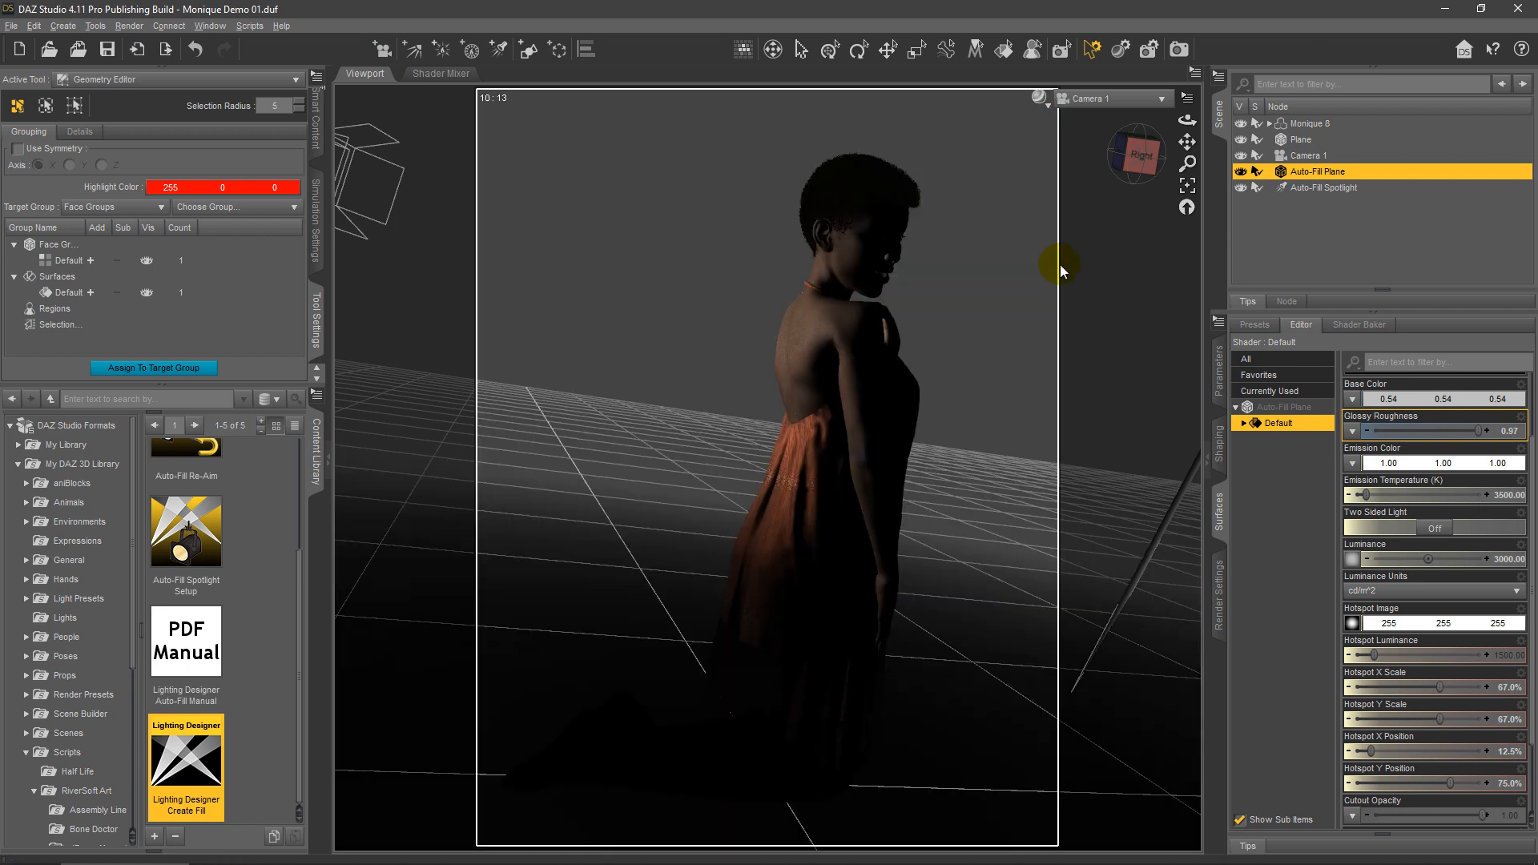